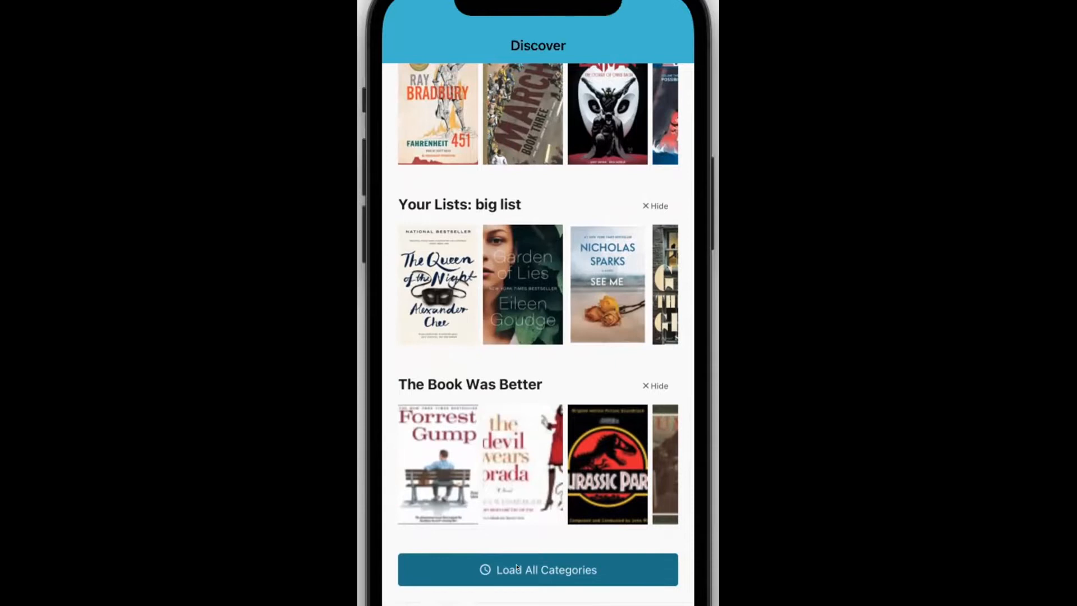
Load all browse categories on the Discover screen and look through the eBook and new-title lists.
click(540, 569)
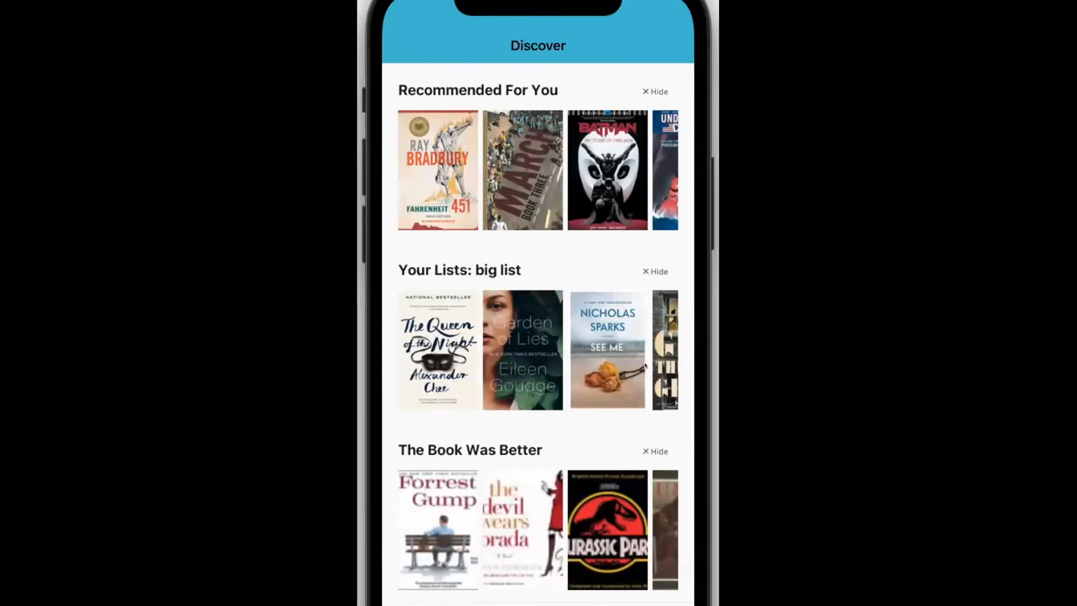
scroll(553, 430, down, 15)
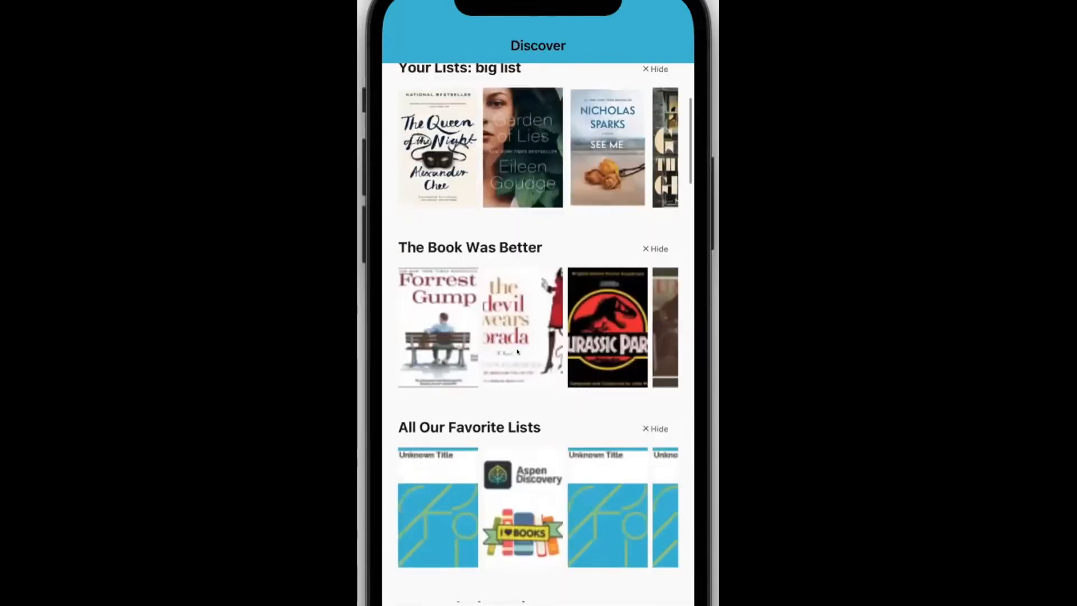
scroll(531, 238, down, 12)
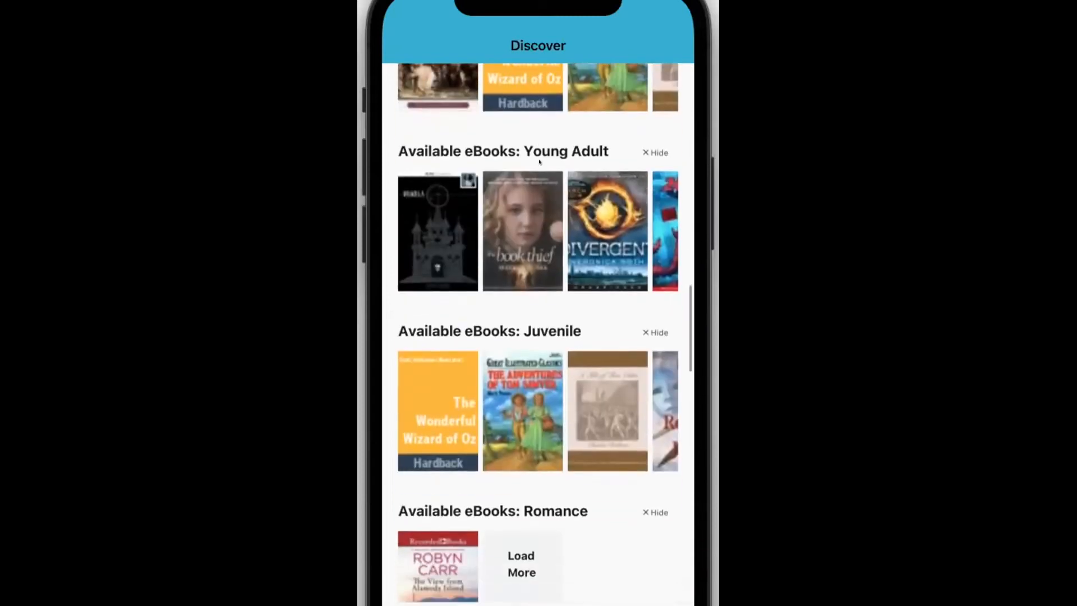
scroll(555, 375, down, 4)
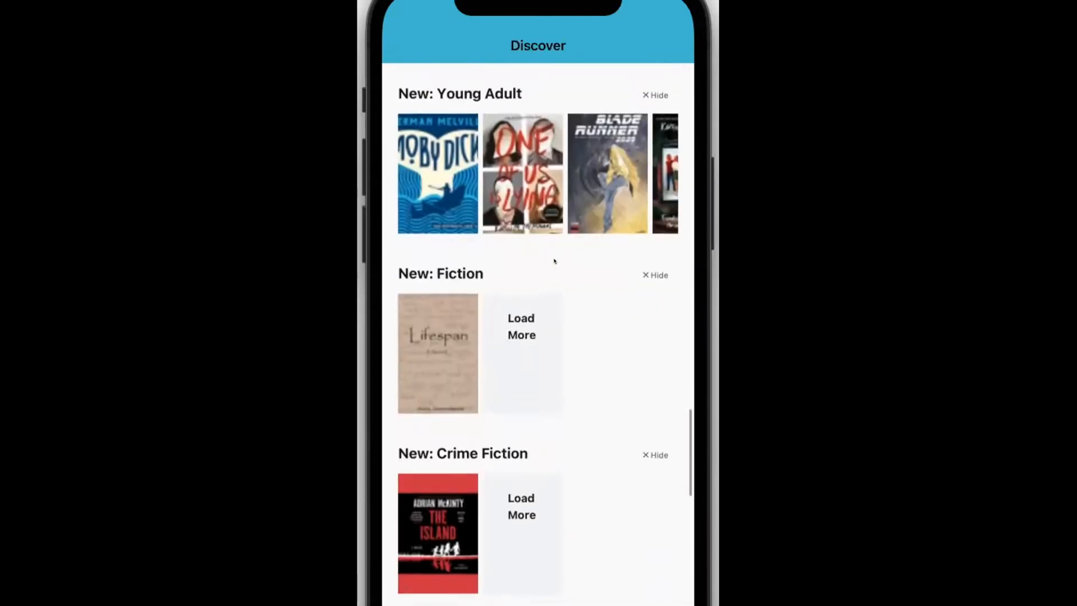
scroll(556, 505, up, 9)
scroll(555, 210, up, 3)
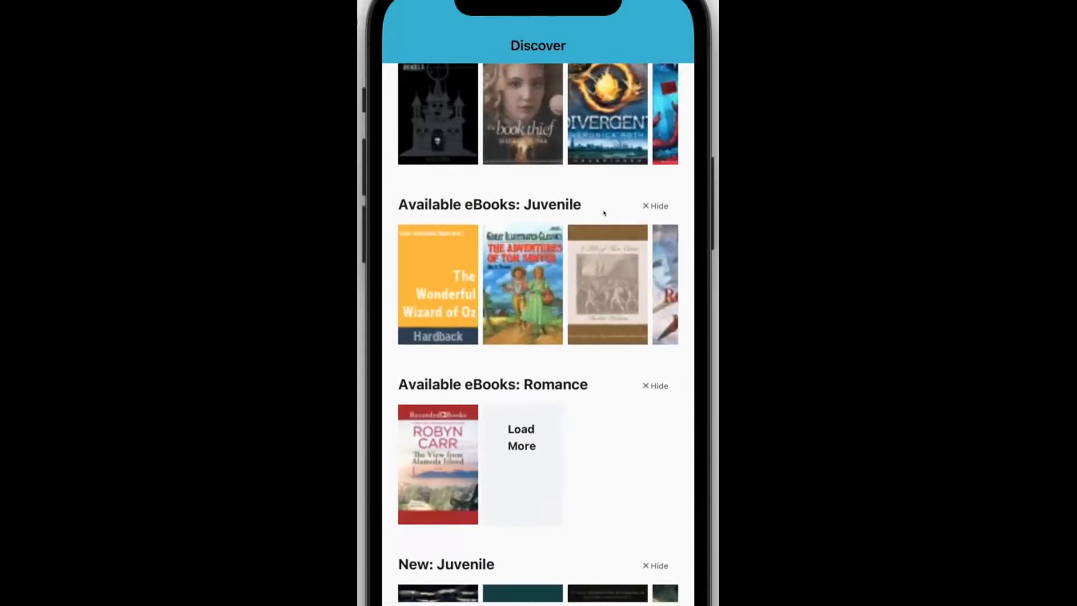
scroll(605, 213, up, 3)
scroll(604, 378, down, 3)
scroll(567, 466, up, 3)
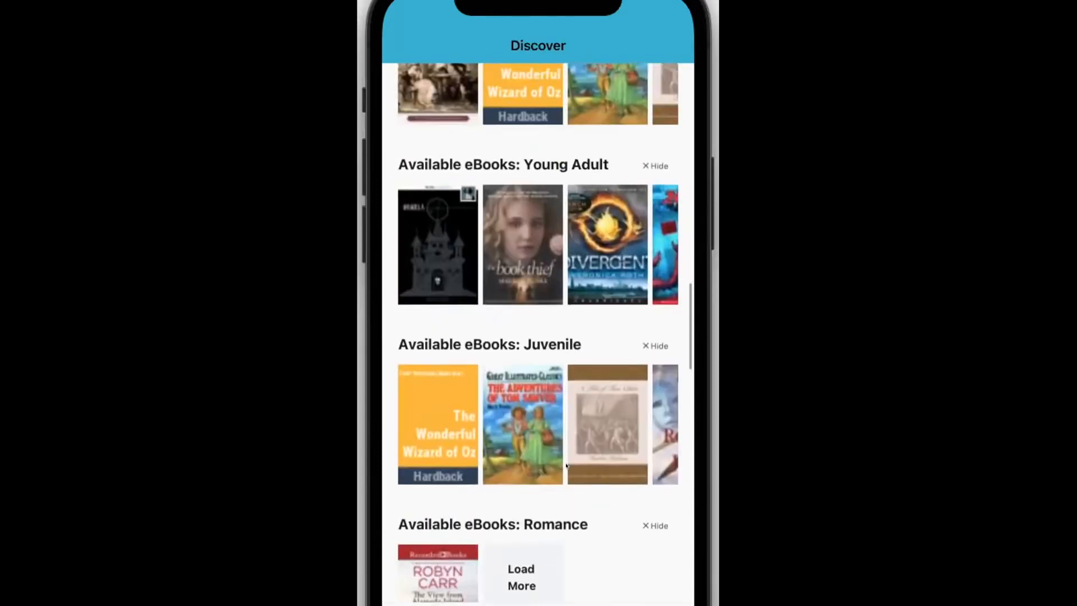
scroll(567, 466, down, 2)
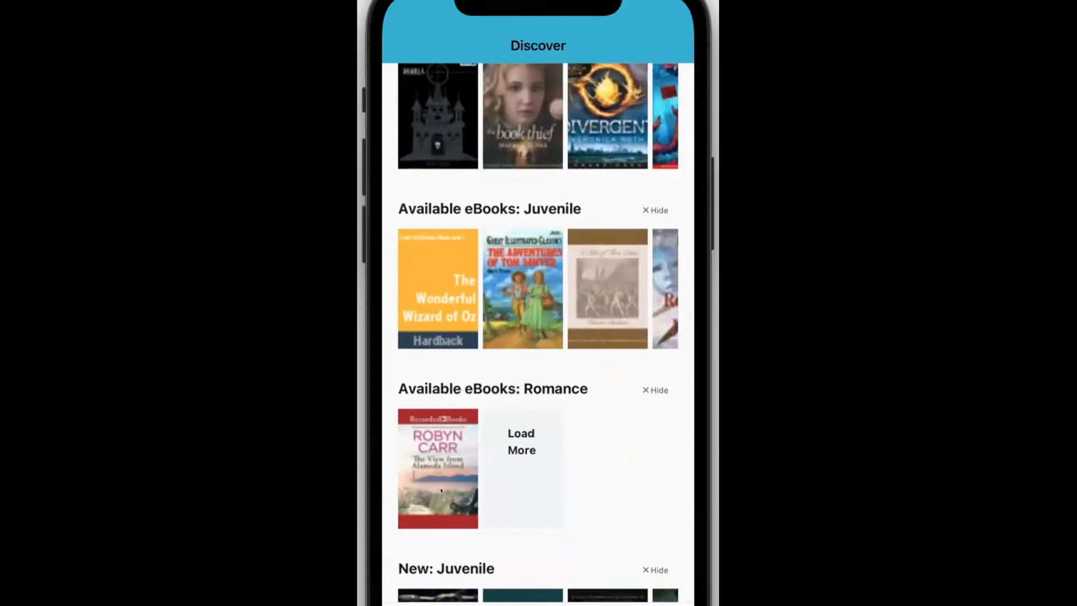
scroll(605, 212, up, 5)
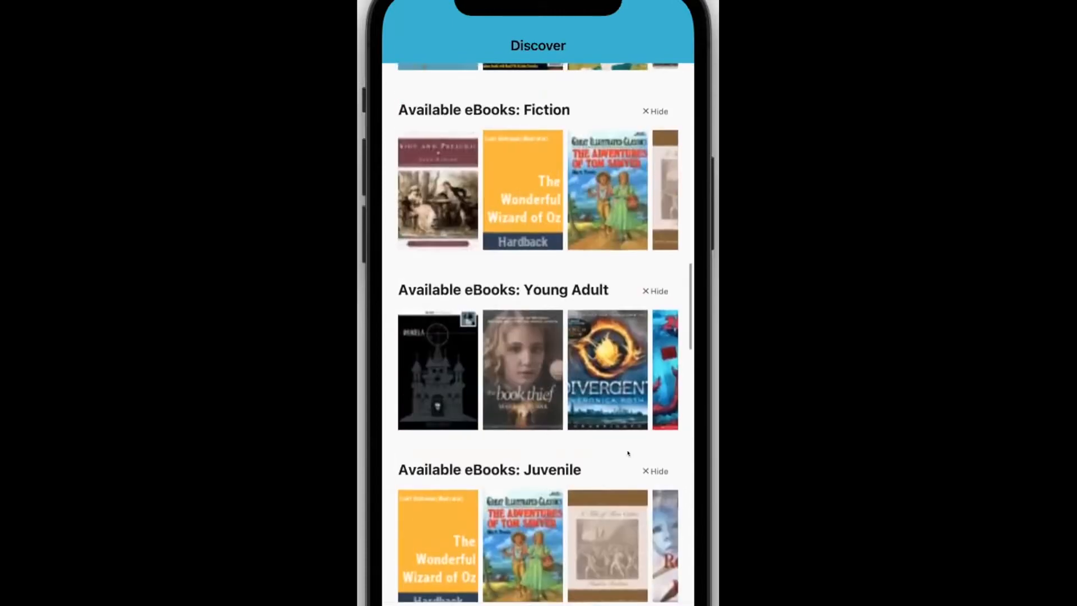
Browse through the titles in the "Available eBooks: Young Adult" category.
drag(617, 378, 435, 379)
drag(641, 366, 392, 368)
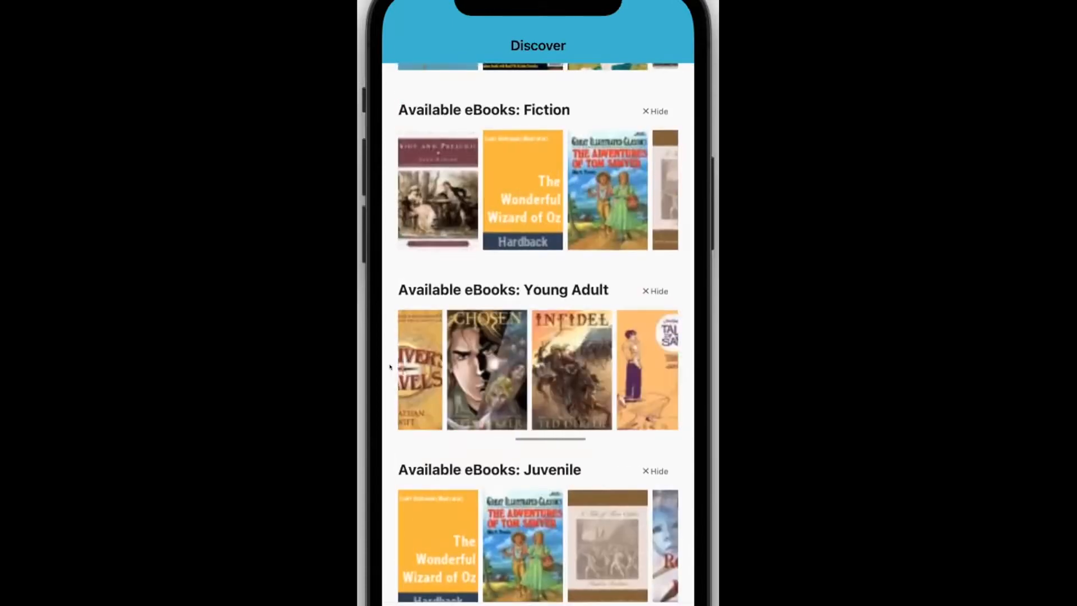
drag(628, 380, 643, 353)
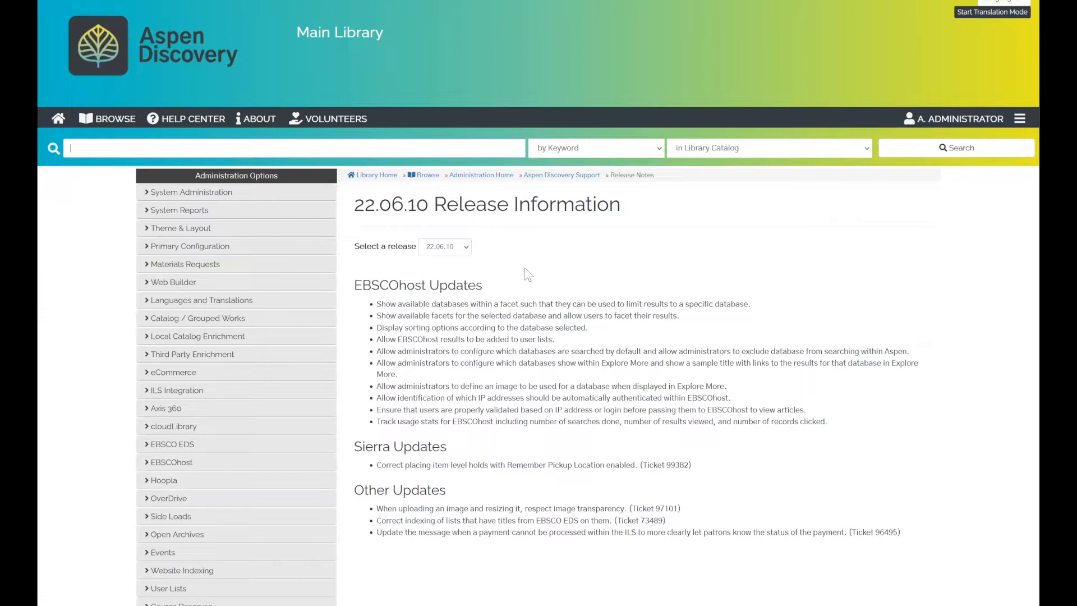
Open the release selection on the 22.06.10 release notes page.
click(455, 251)
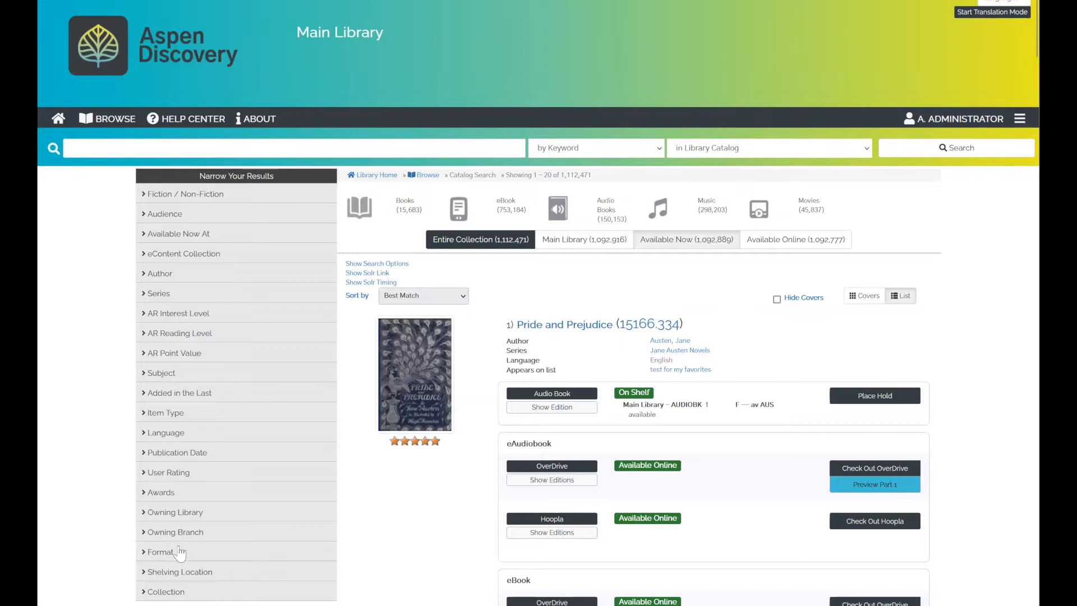
Limit the catalog results to Available Now and filter them by the Book format.
key(F5)
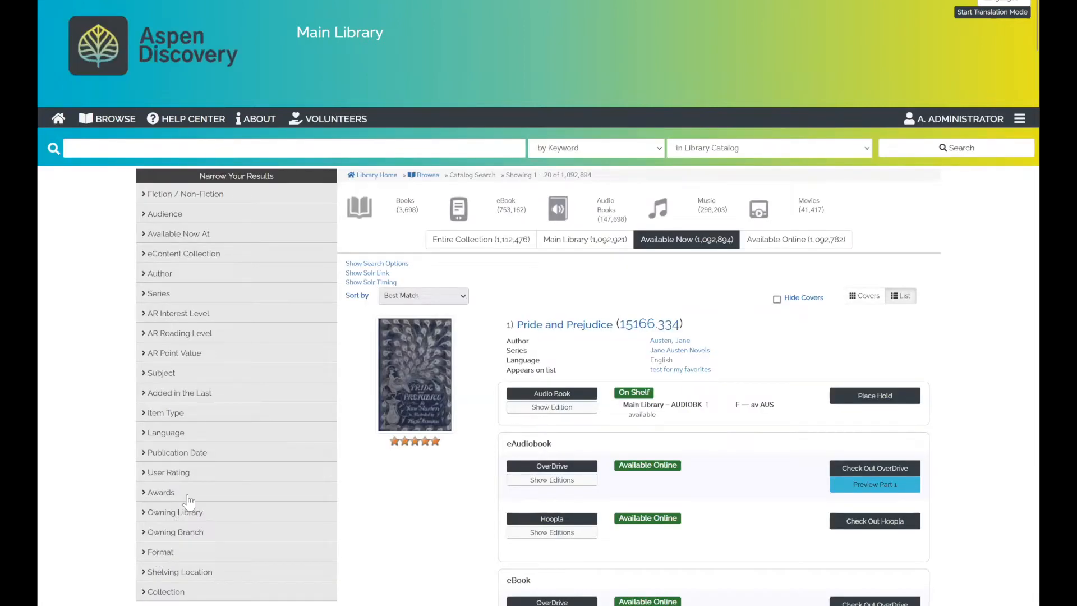
scroll(177, 496, down, 3)
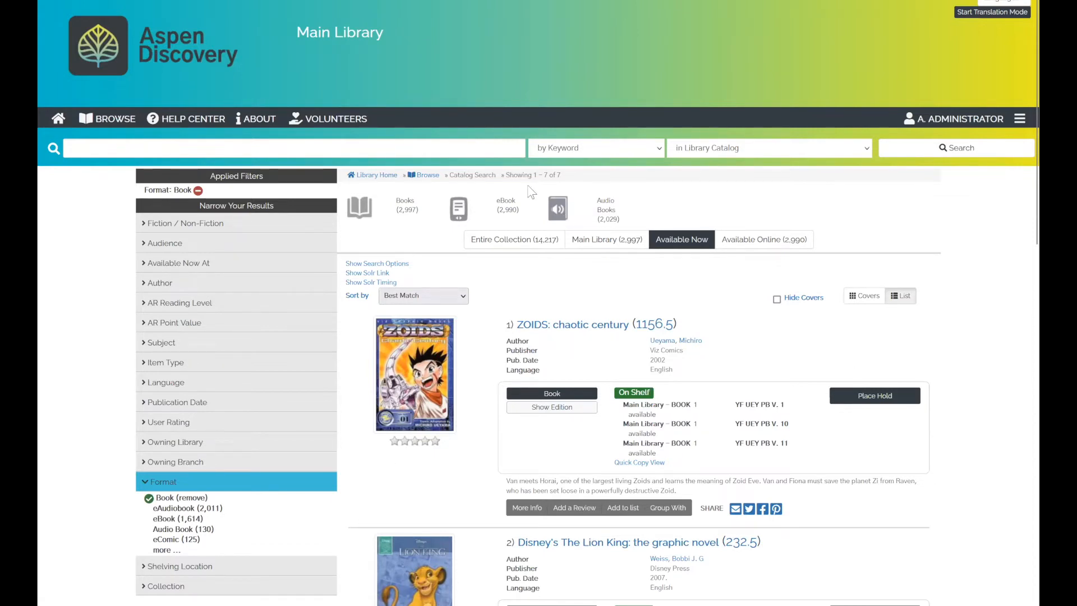
Compare the facet counts of the catalog results under Main Library, Available Now and Available Online.
click(613, 245)
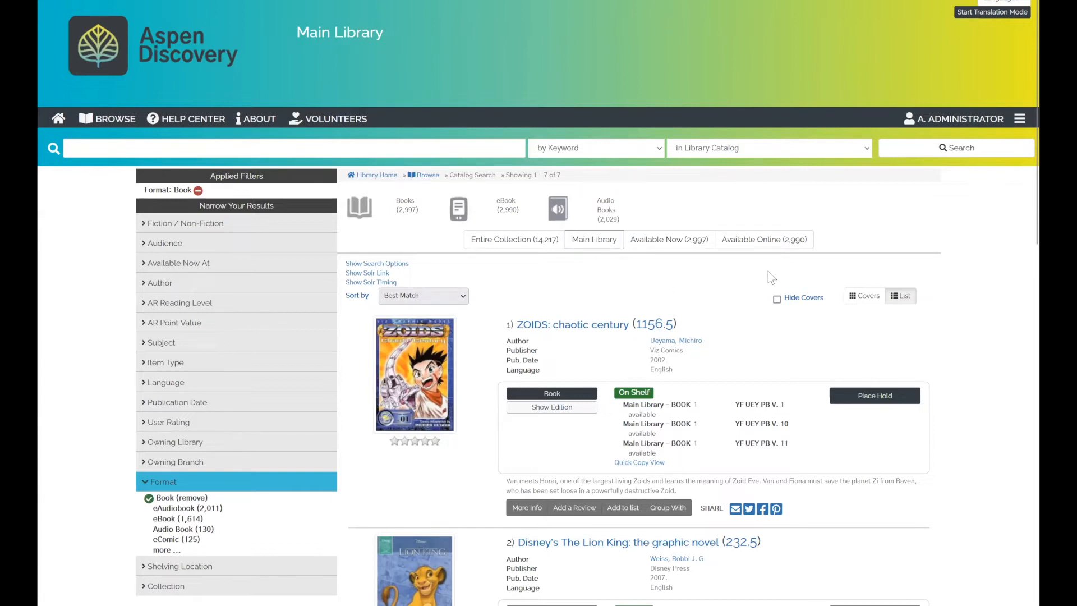
click(681, 243)
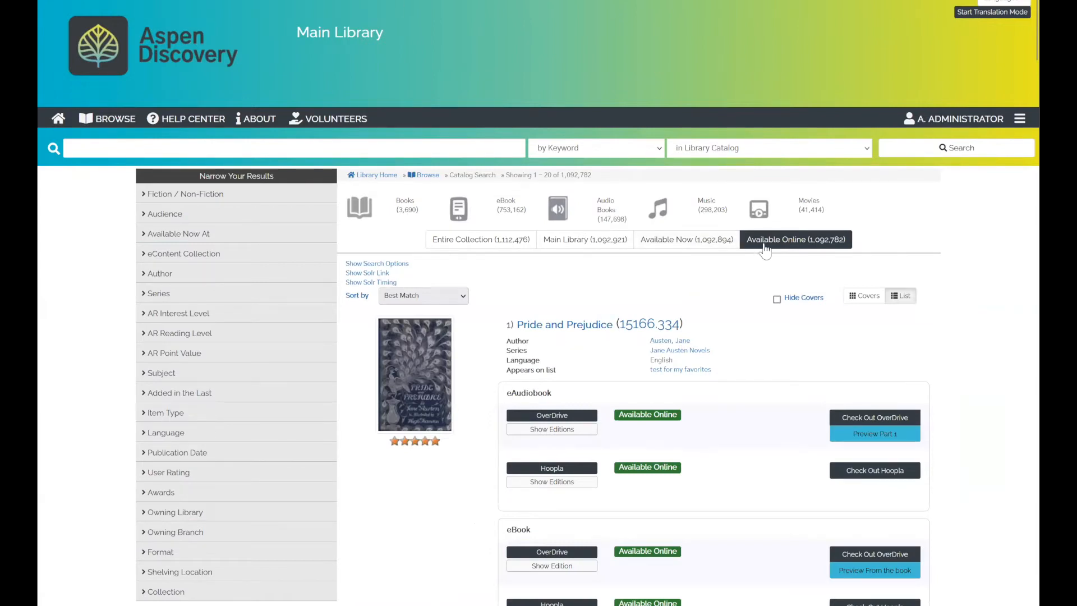
click(828, 246)
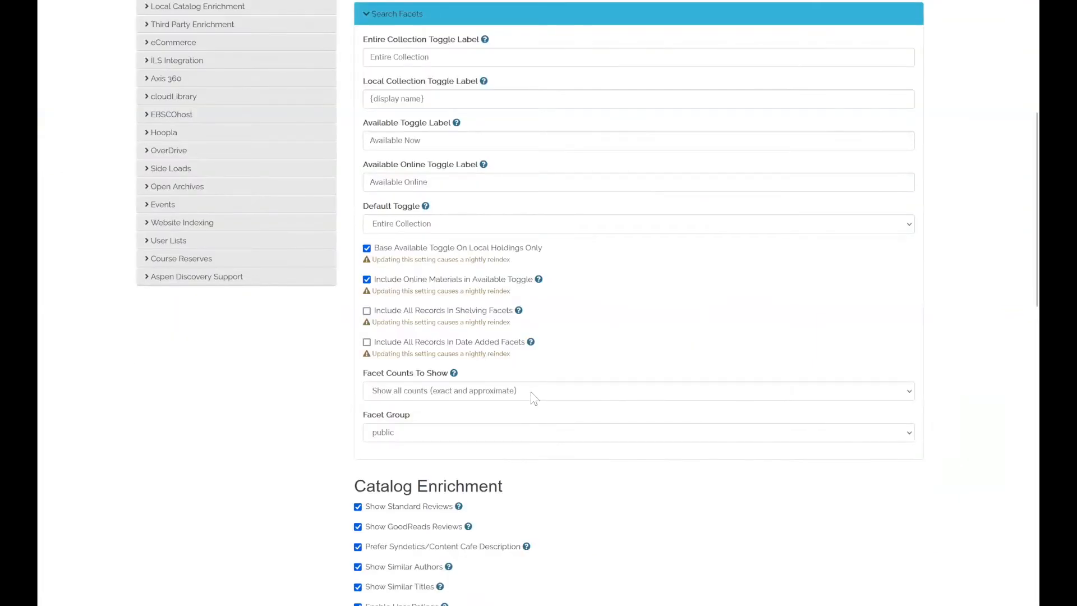
Set Facet Counts To Show to "Show exact counts only" and save the public grouped work display settings.
click(531, 392)
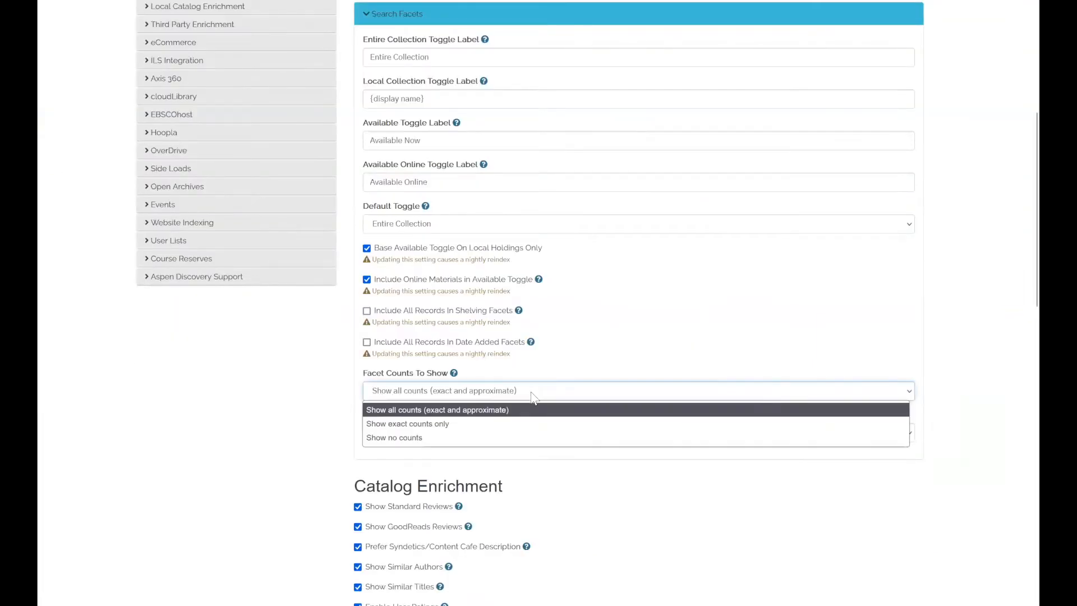
click(528, 428)
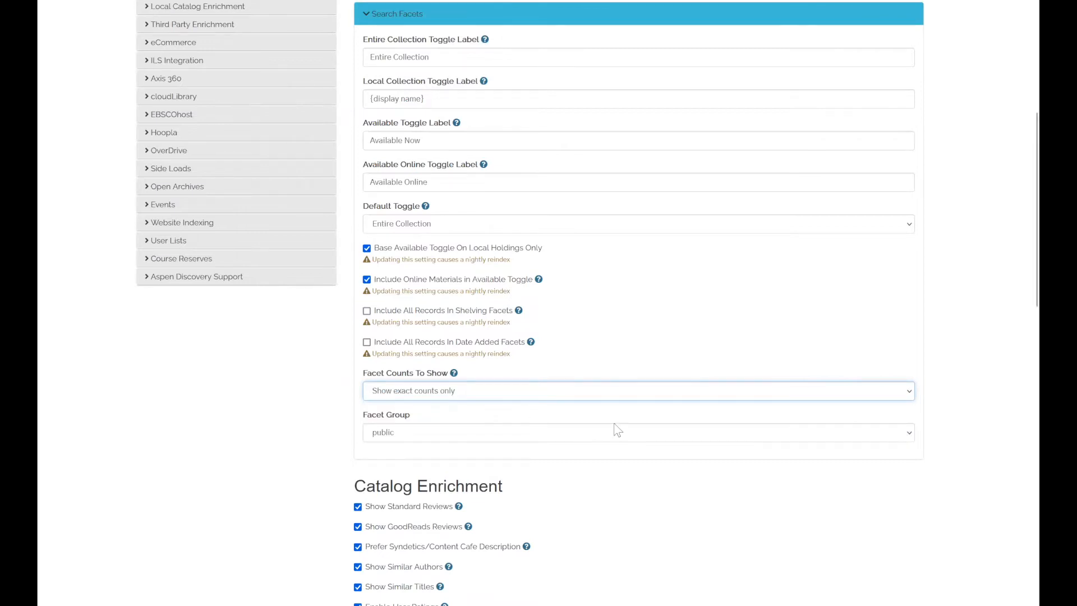
scroll(615, 426, down, 5)
scroll(544, 499, down, 15)
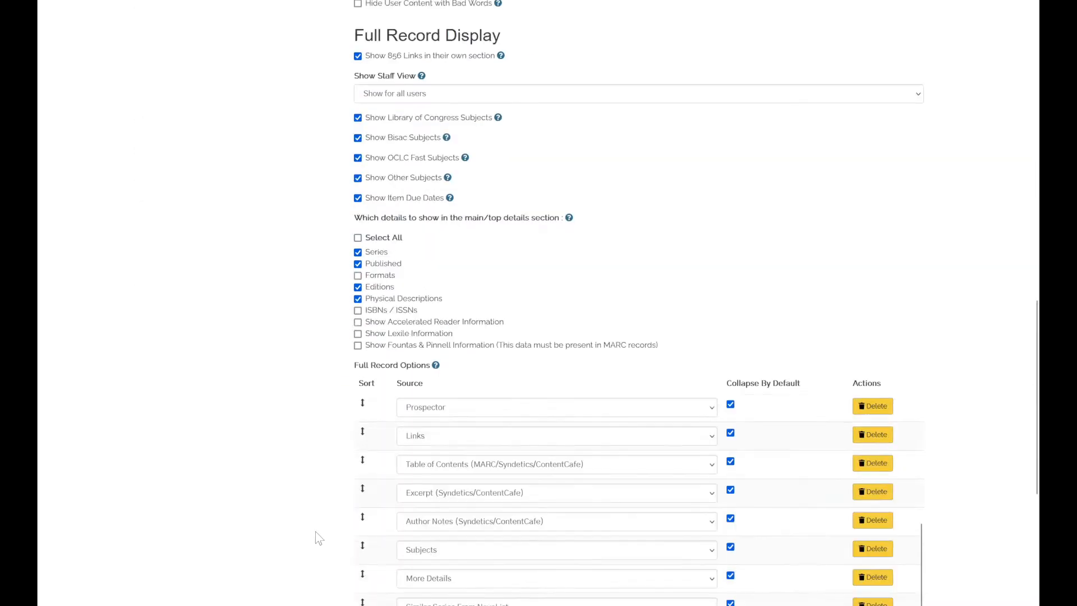
click(514, 566)
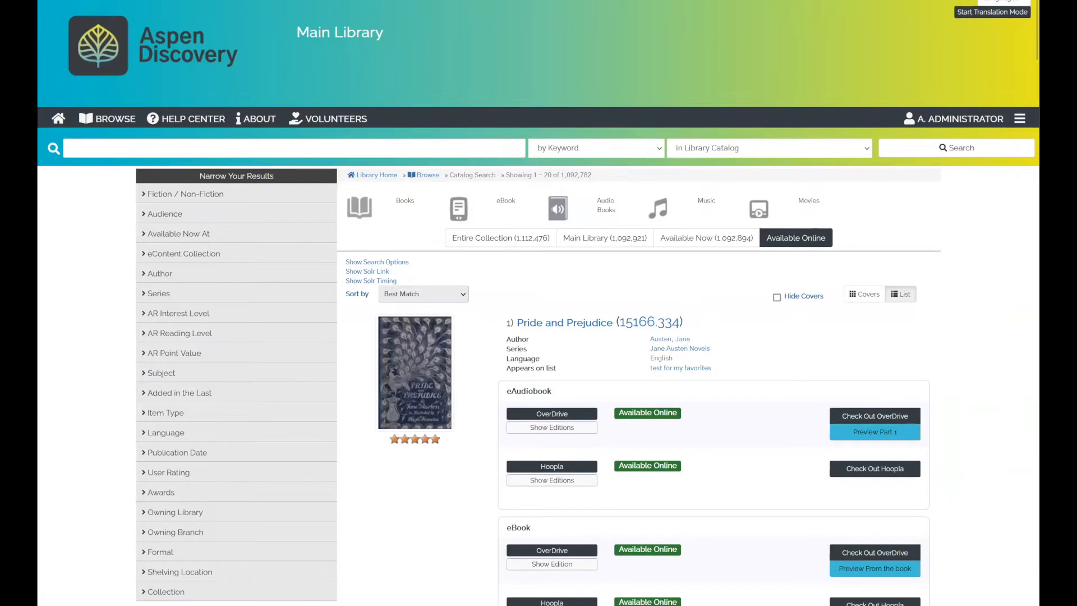
Narrow the catalog results to Large Print titles under Available Now and expand the Available Now At facet.
click(160, 557)
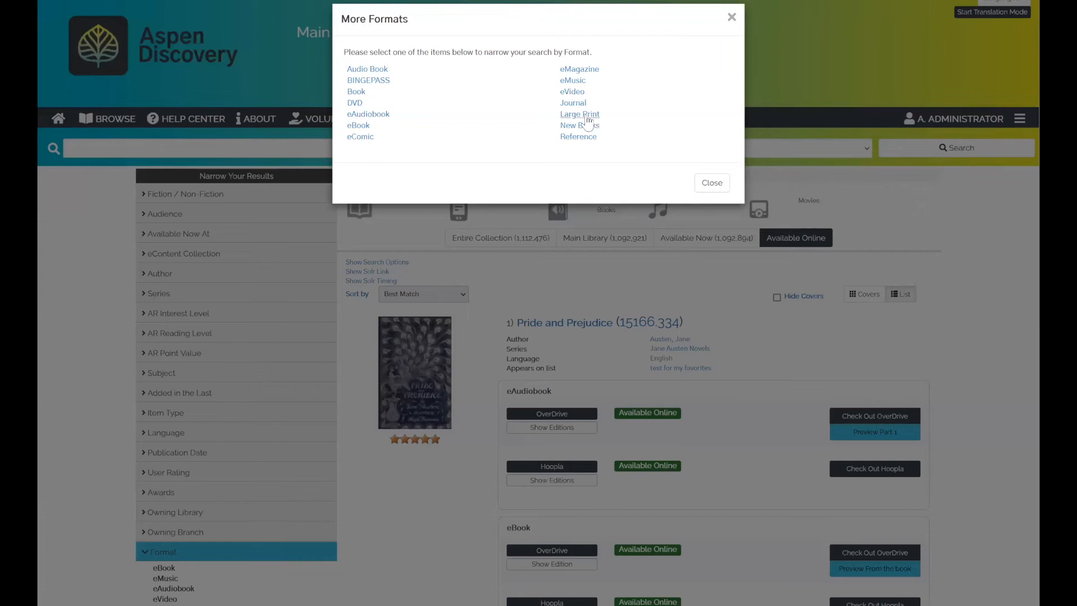
click(587, 116)
click(700, 236)
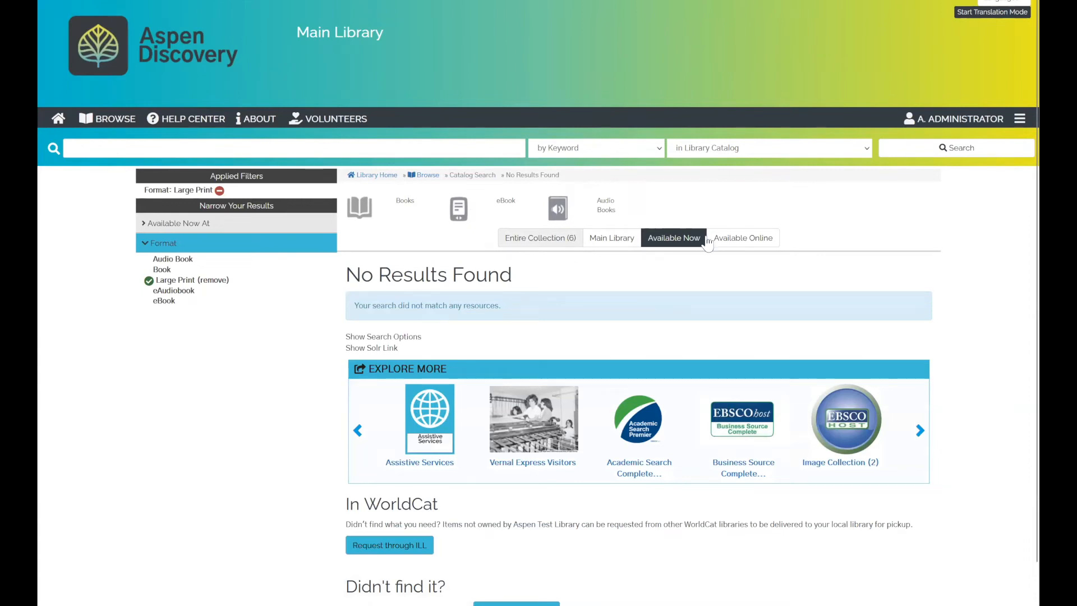
click(208, 228)
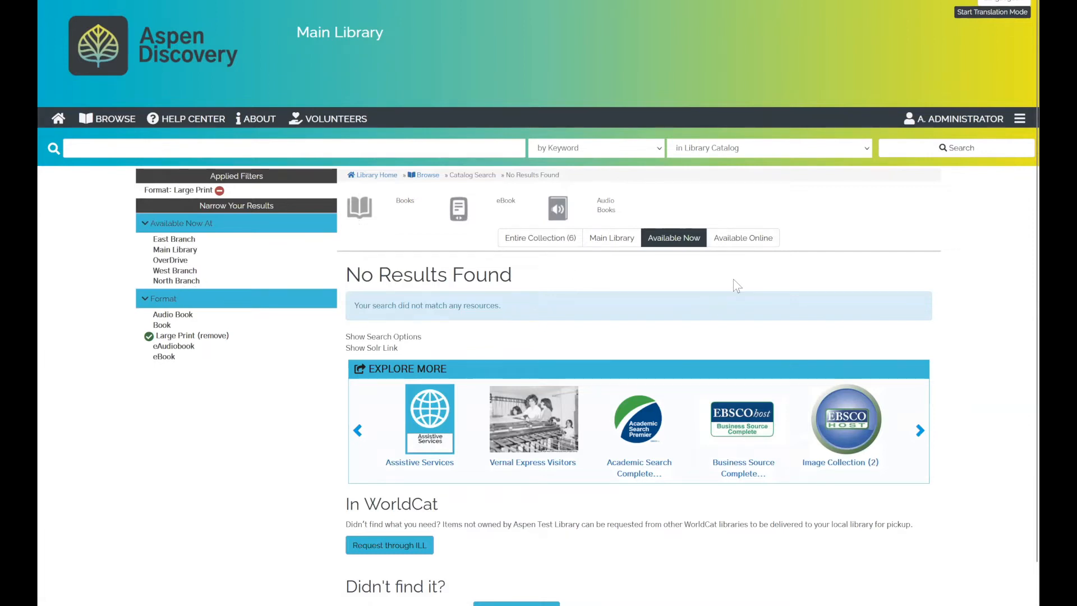
click(702, 247)
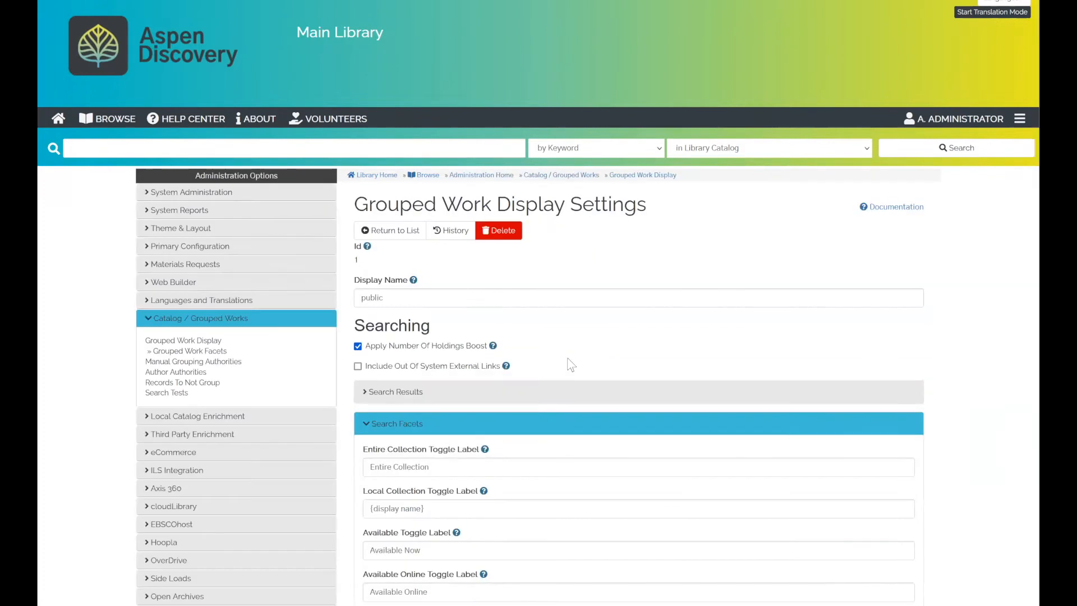
Set Facet Counts To Show to "Show no counts" and save the public grouped work display settings.
scroll(568, 452, down, 4)
scroll(565, 452, down, 12)
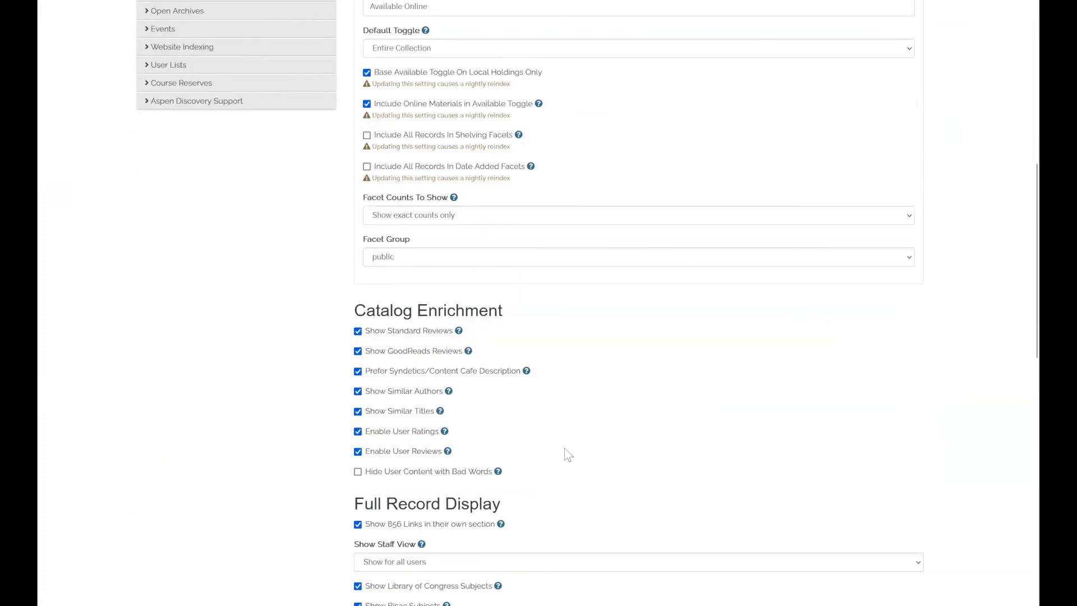
scroll(582, 397, up, 6)
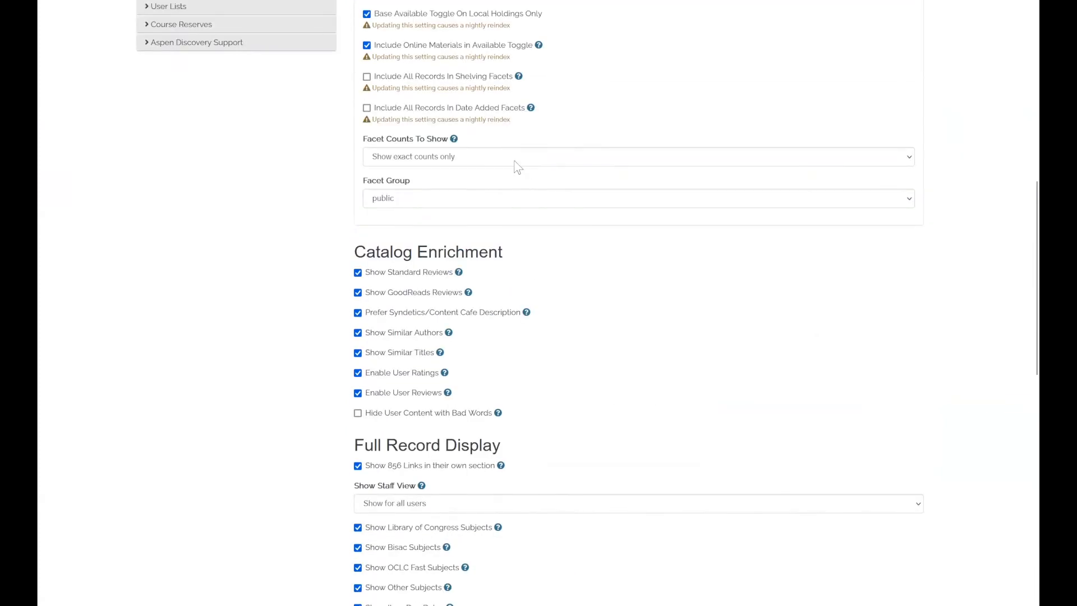
click(512, 159)
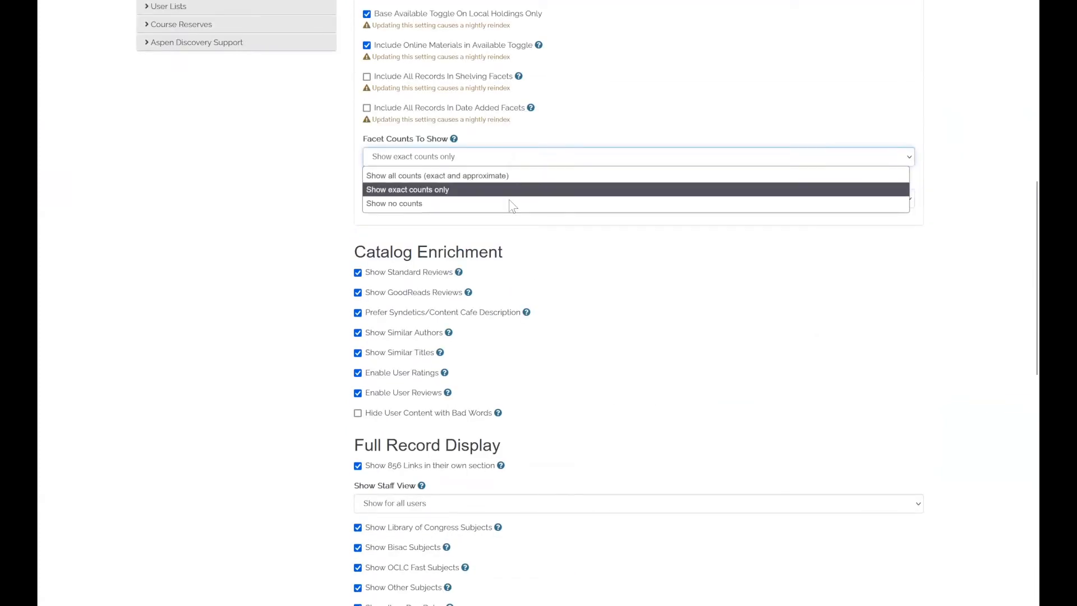
click(513, 202)
scroll(689, 324, down, 15)
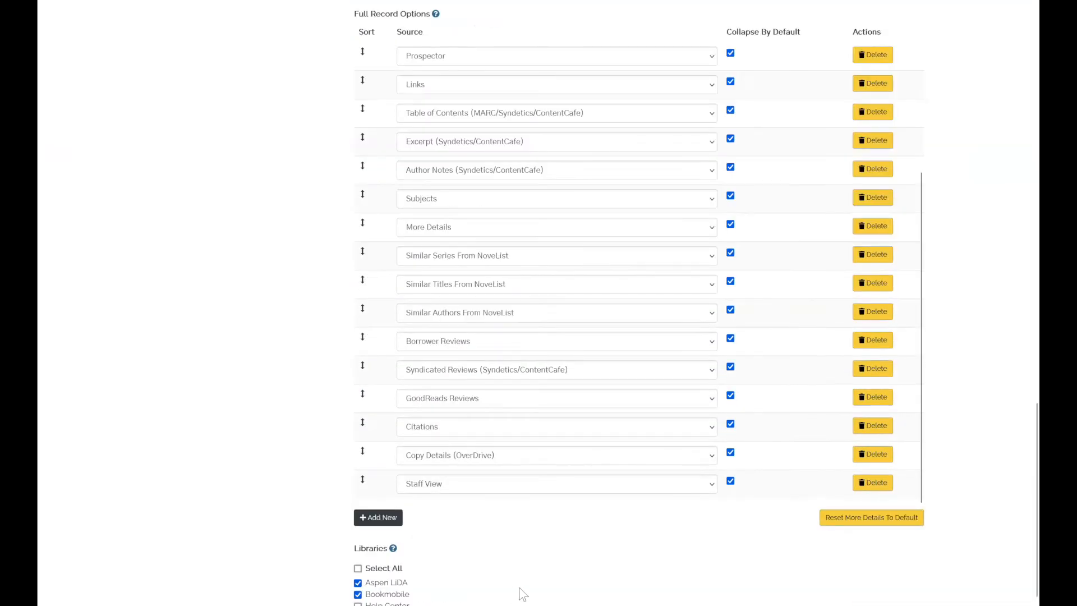
scroll(519, 588, down, 5)
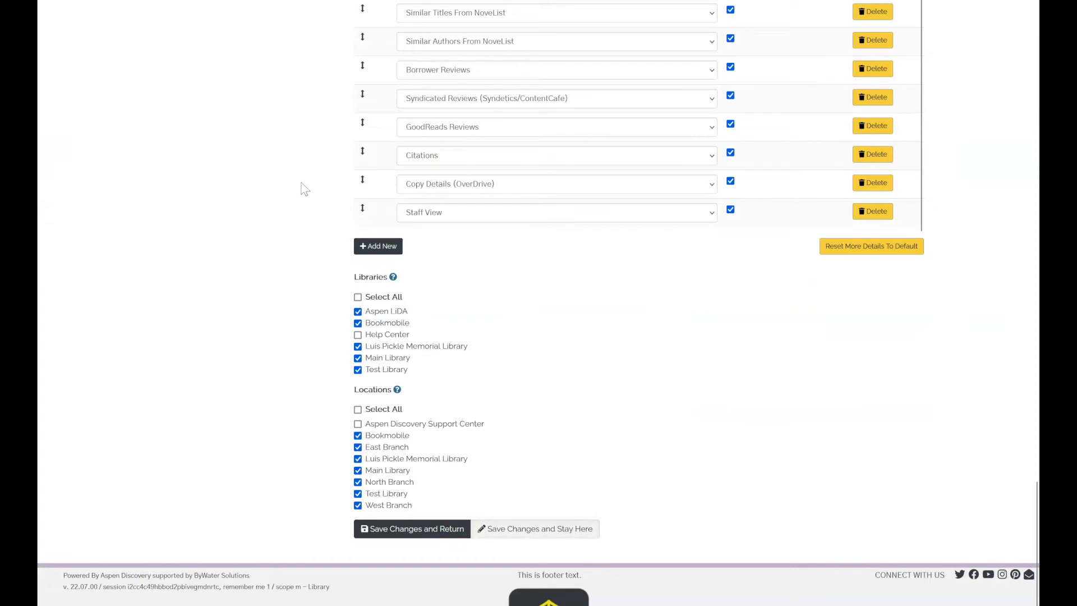
scroll(302, 184, up, 20)
Rerun the catalog search and expand the Item Type, Subject and Author facets to check their counts.
click(929, 150)
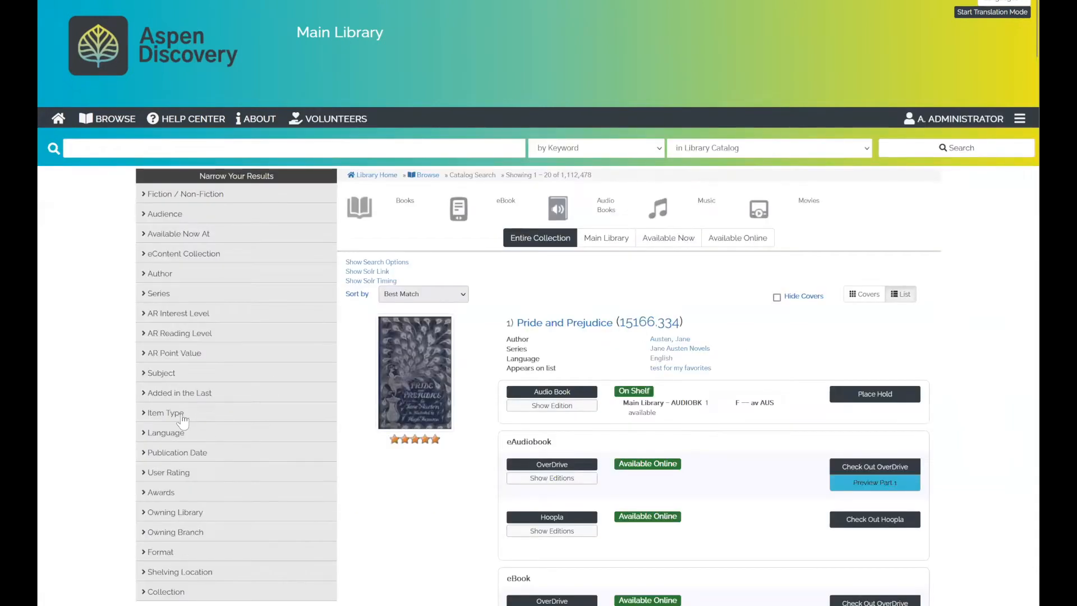
click(179, 413)
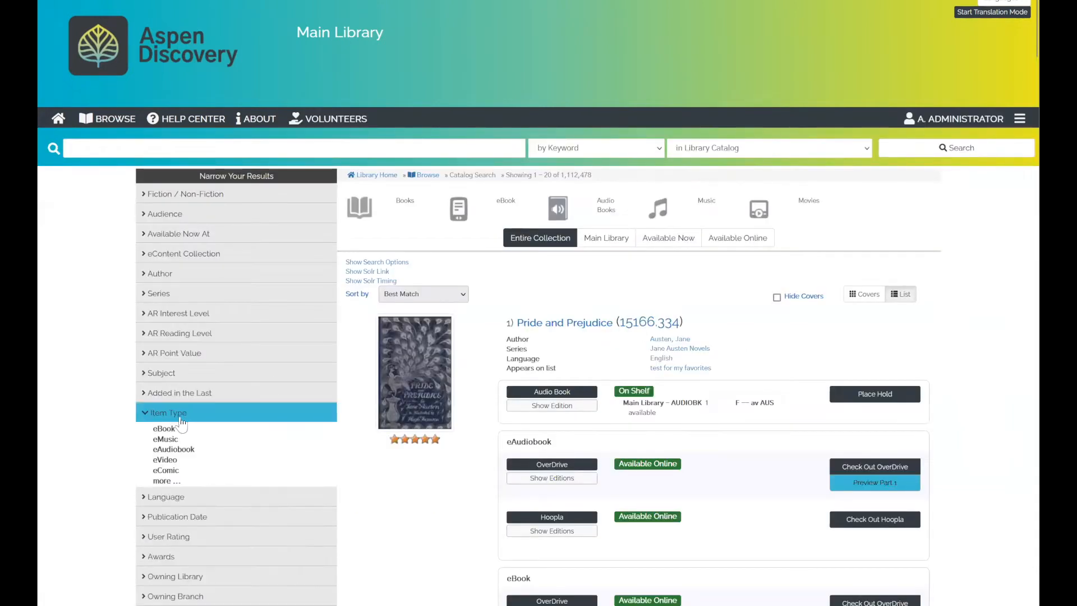
click(171, 375)
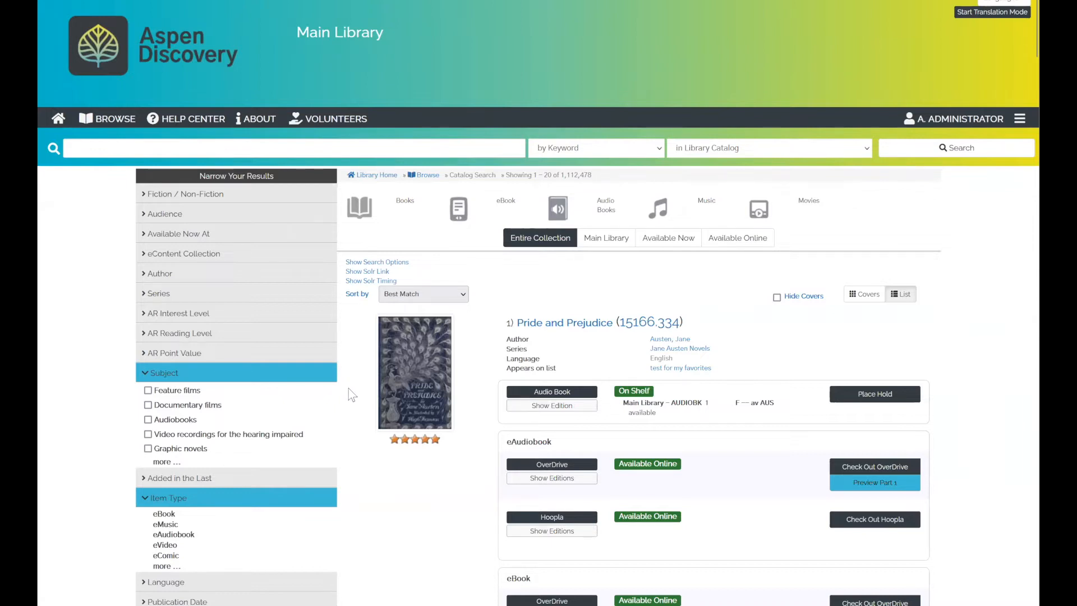
click(183, 284)
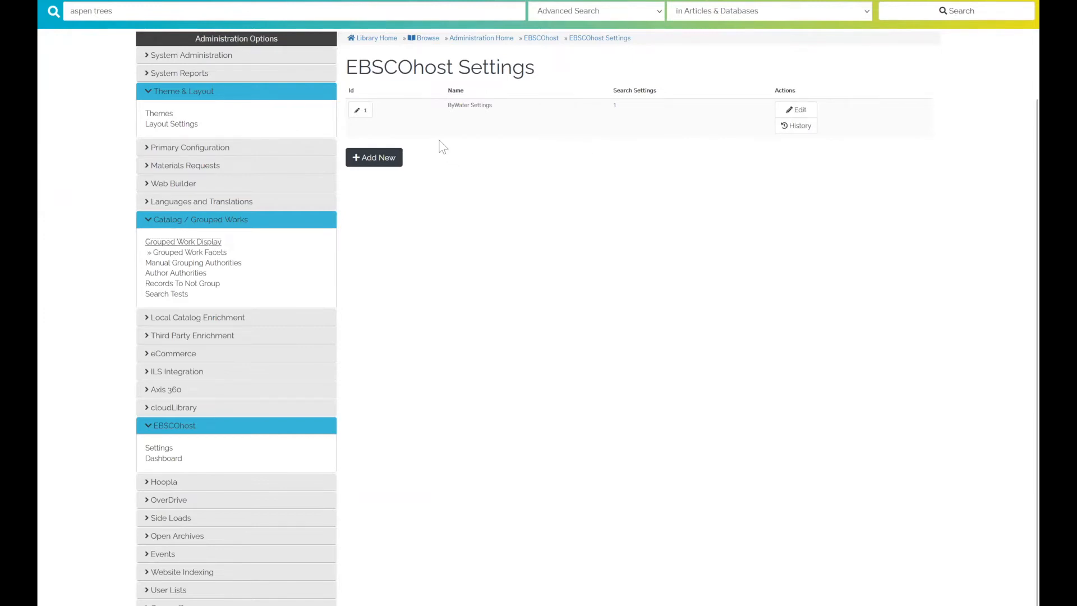
Open the "default" search settings of the ByWater Settings EBSCOhost configuration.
click(797, 110)
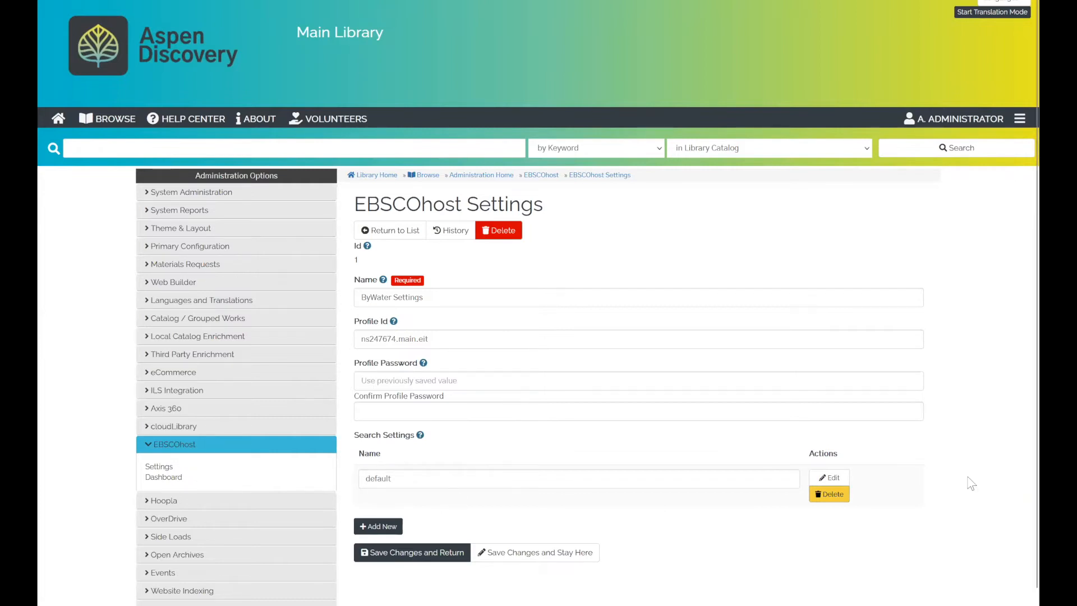
click(826, 477)
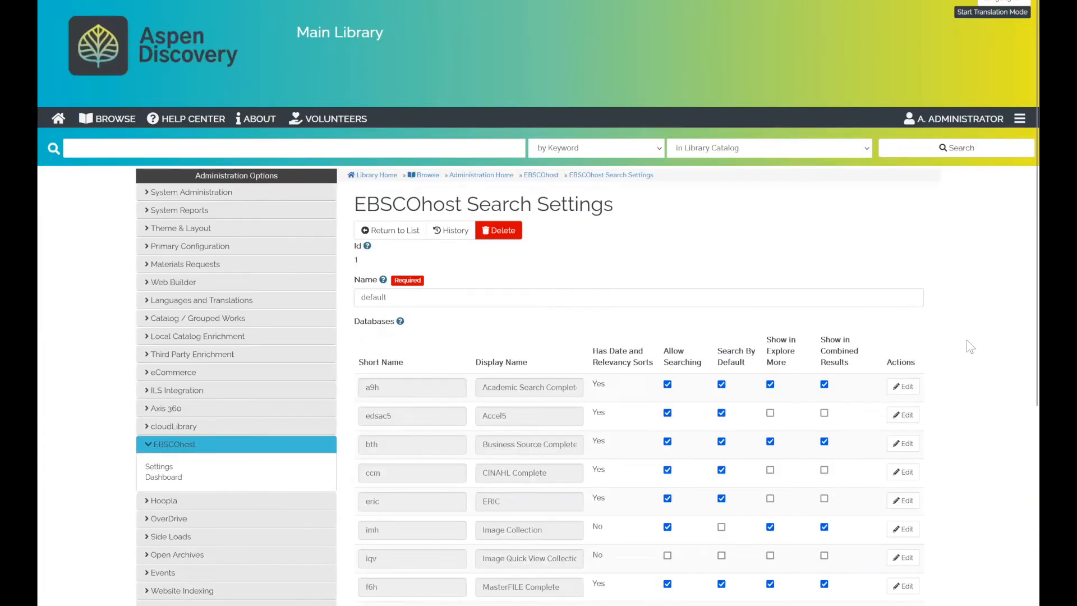
Review the EBSCOhost databases table and open the settings of the Academic Search Complete (a9h) database.
scroll(539, 372, down, 2)
scroll(625, 361, down, 2)
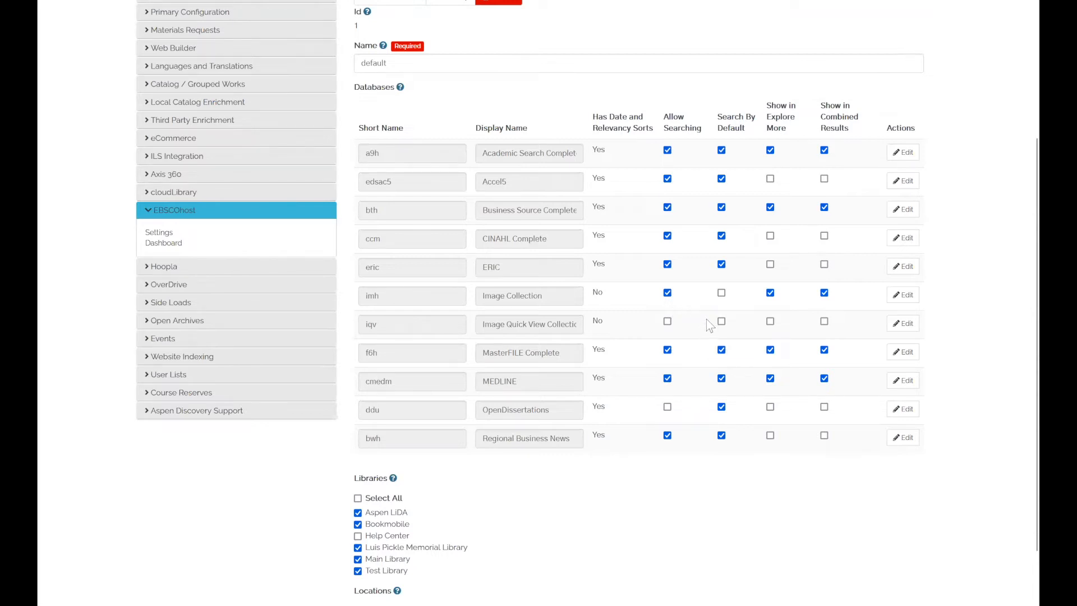
scroll(705, 321, down, 1)
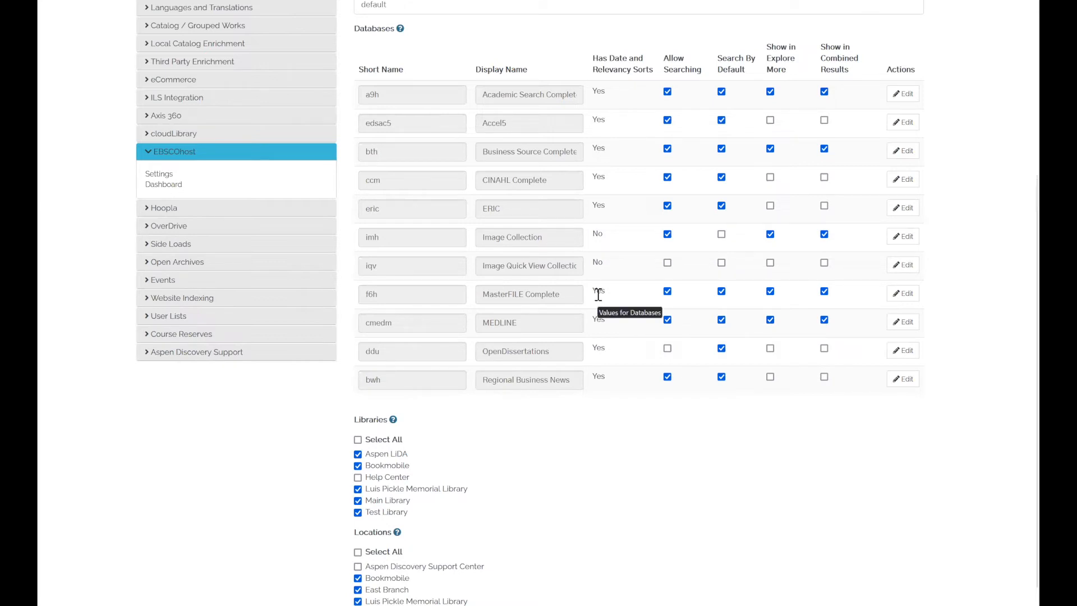
click(911, 94)
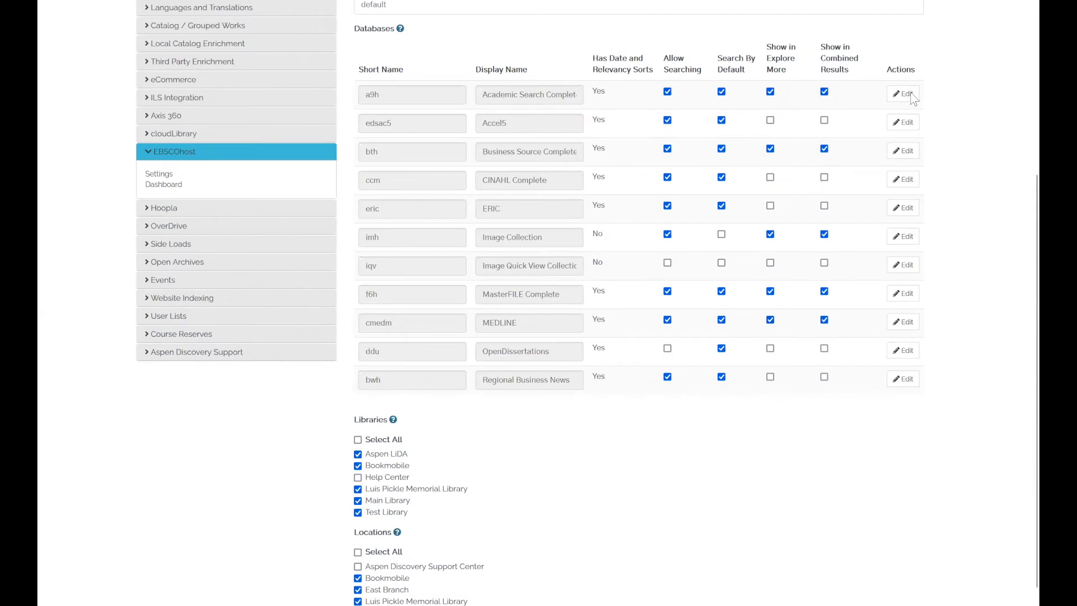
scroll(703, 370, down, 3)
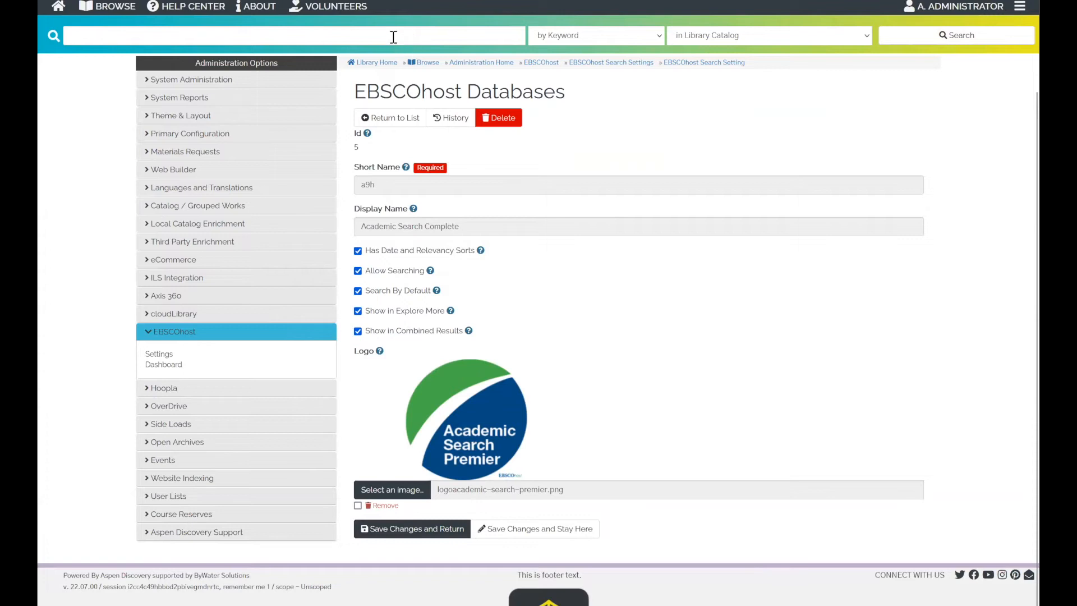
Search Articles & Databases for "aspen trees" and limit the results to the MEDLINE source.
text(aspen)
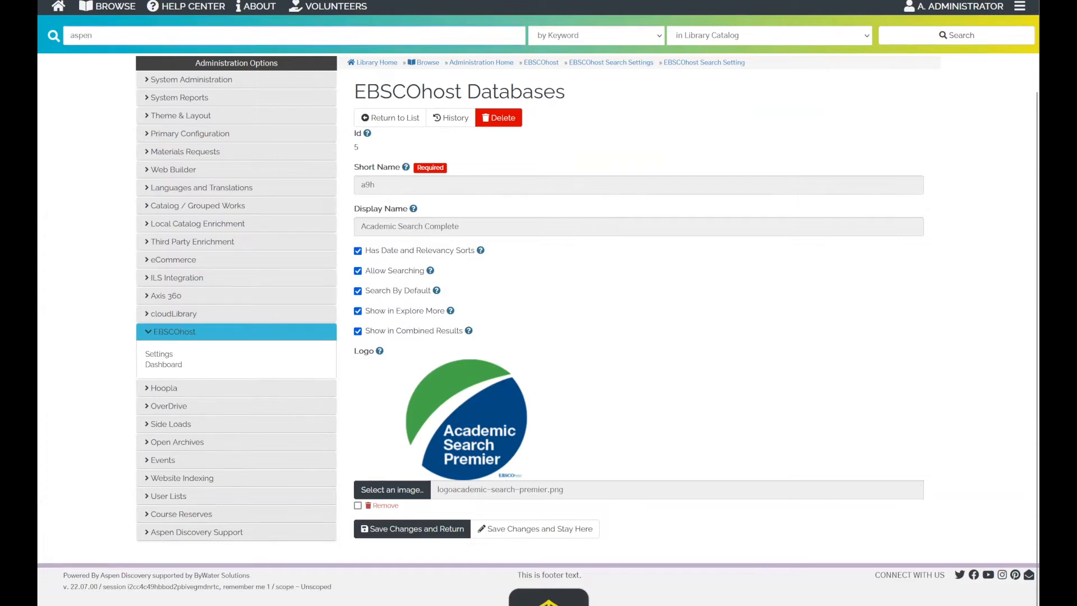
text( trees)
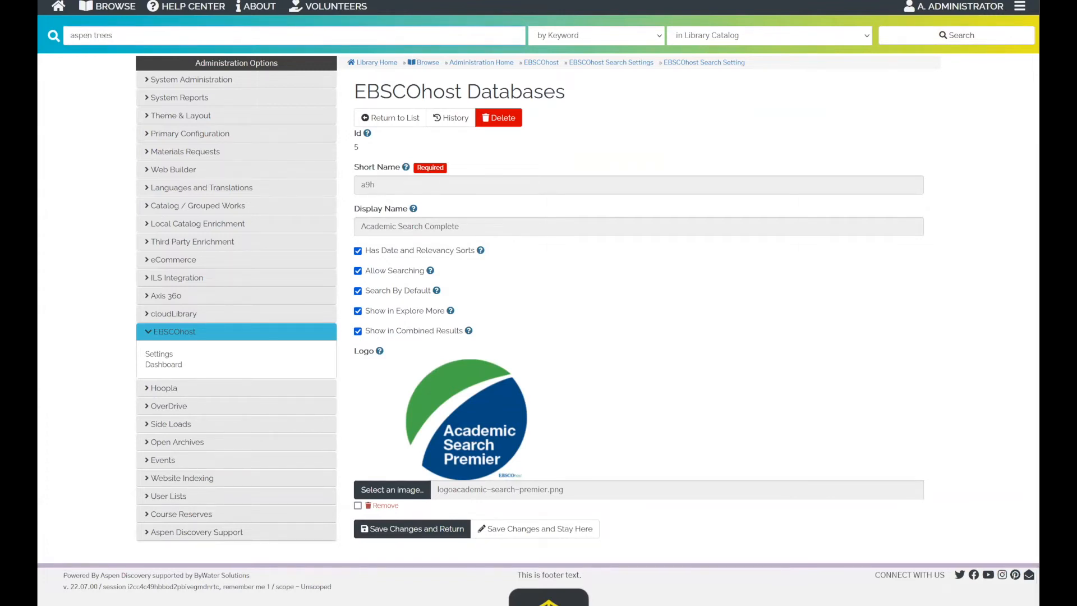
click(706, 39)
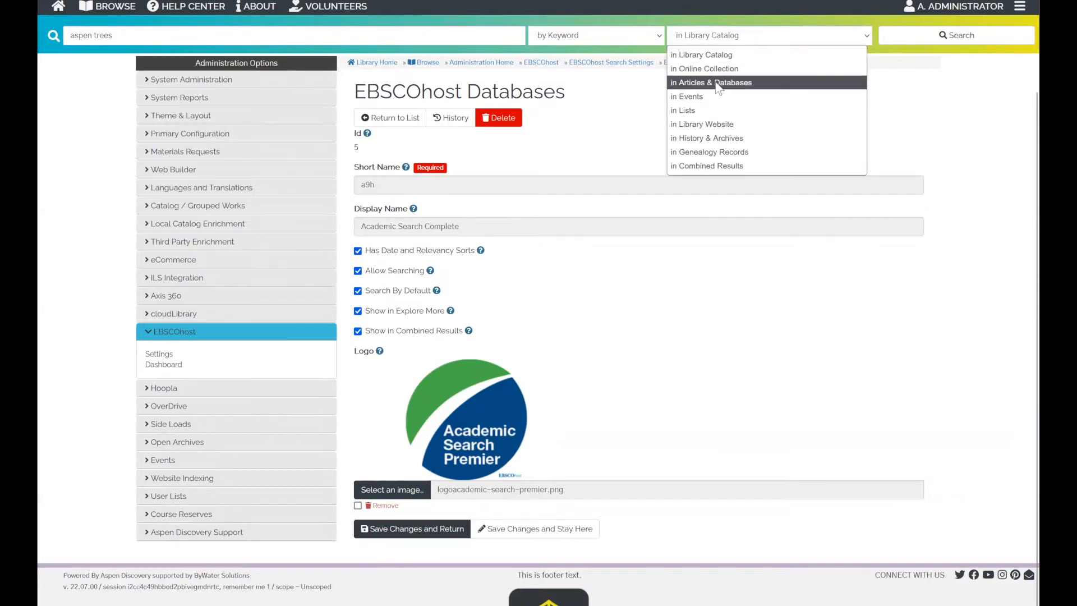
click(717, 84)
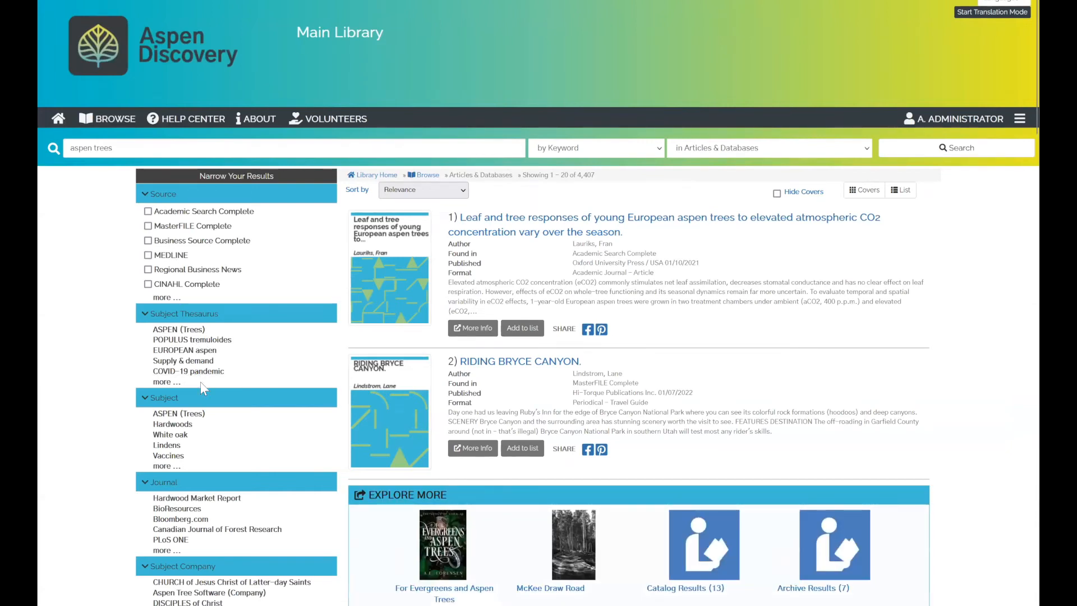
scroll(201, 382, down, 2)
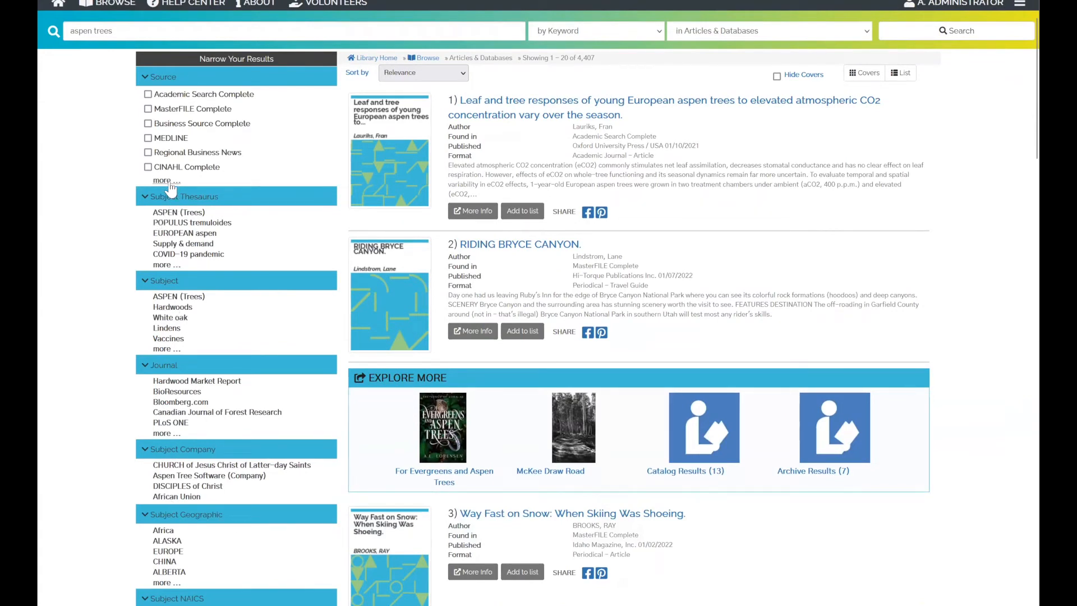
click(167, 139)
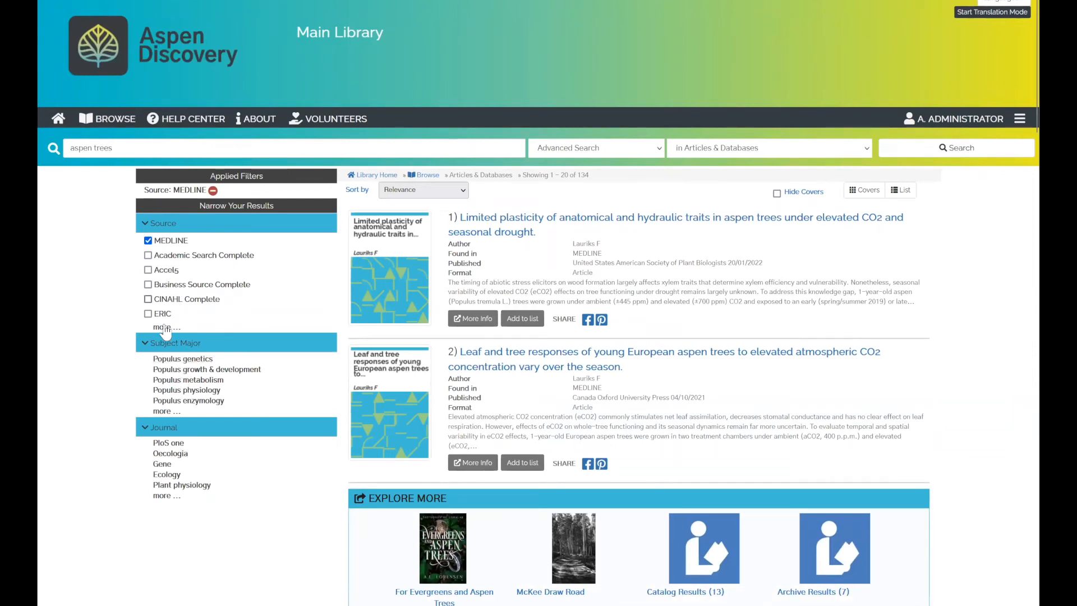
Replace the MEDLINE source filter with Image Collection in the full list of sources and apply it.
click(164, 327)
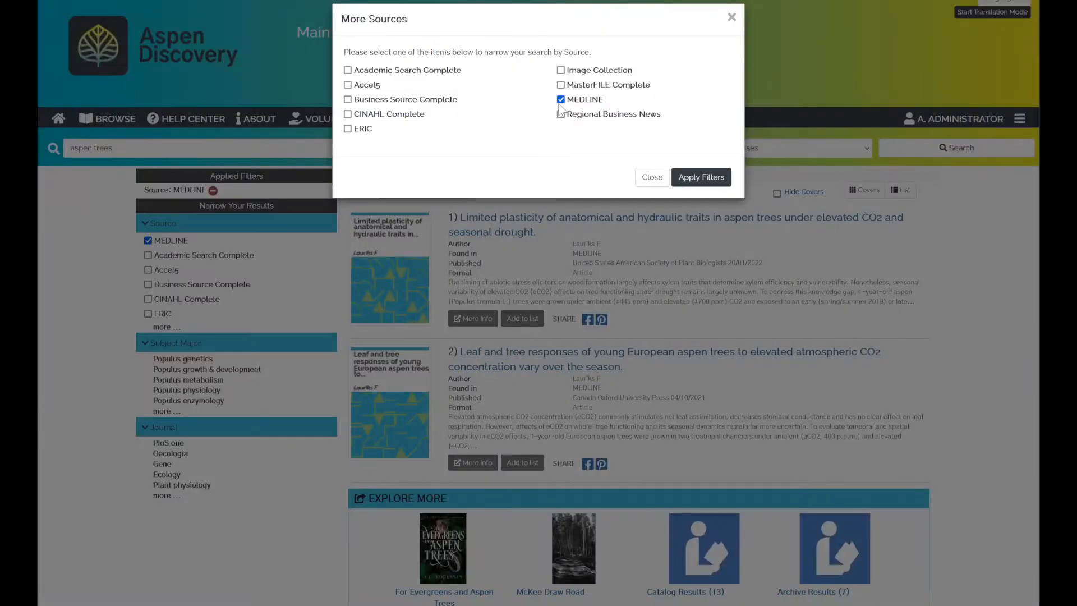
click(560, 100)
click(596, 72)
click(697, 178)
click(673, 181)
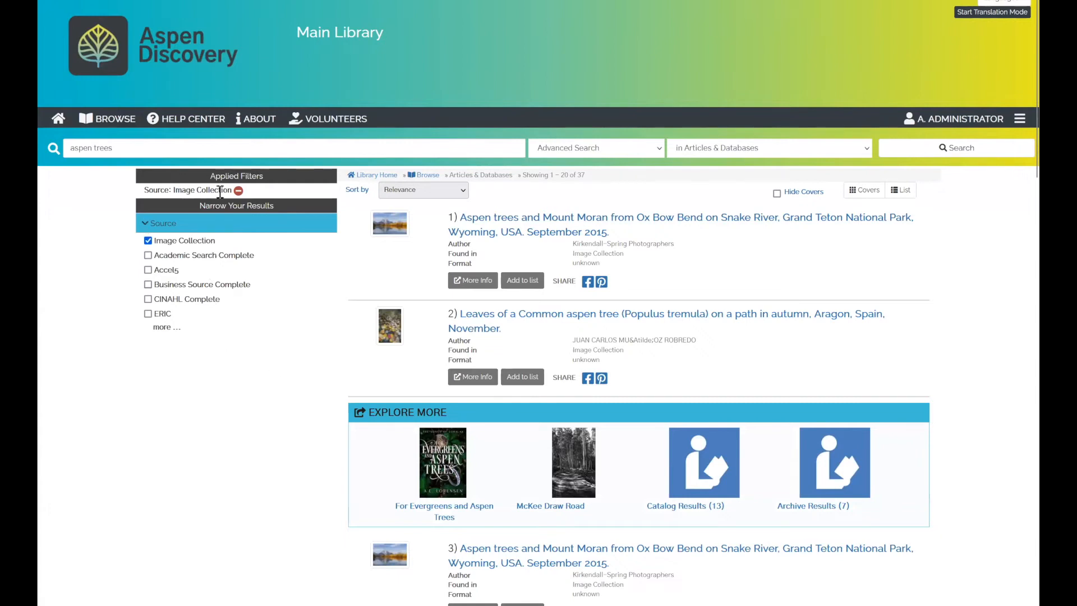
Switch the source filter from Image Collection back to MEDLINE and open the second article, on young European aspen trees.
click(162, 328)
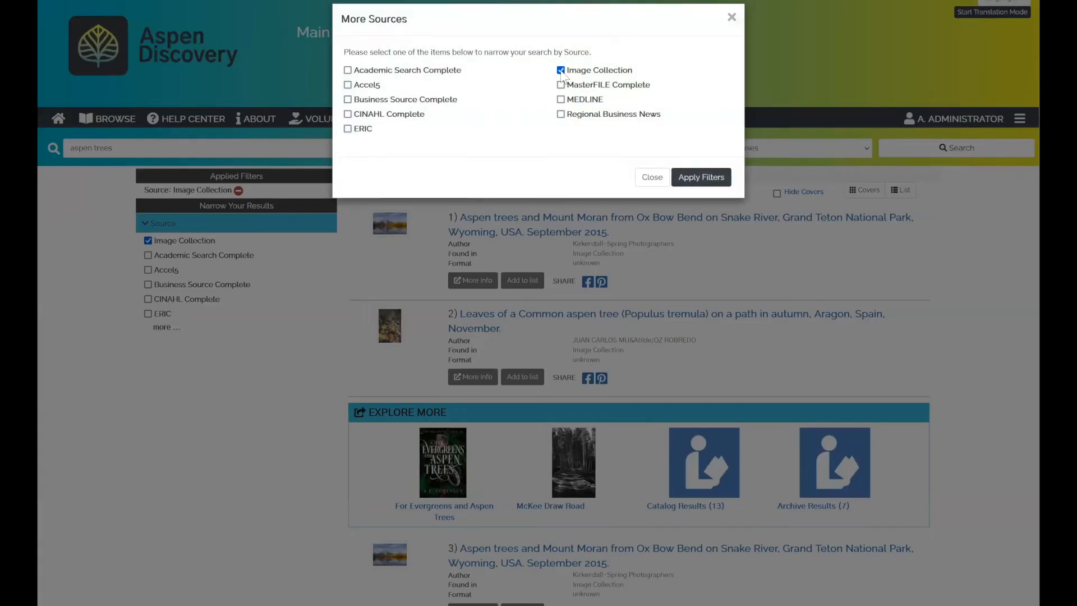
click(560, 99)
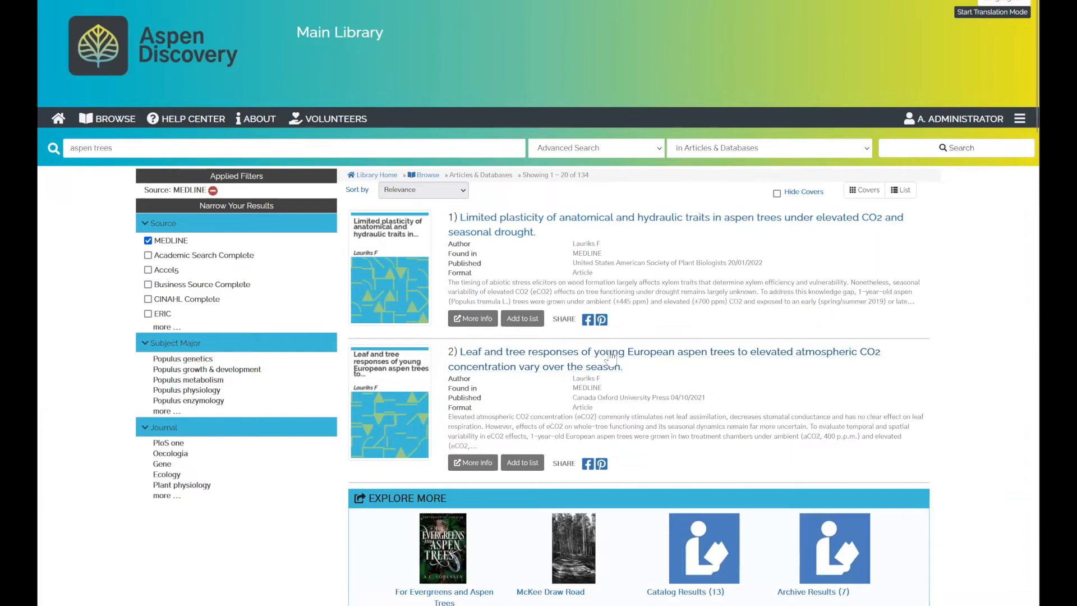
click(612, 362)
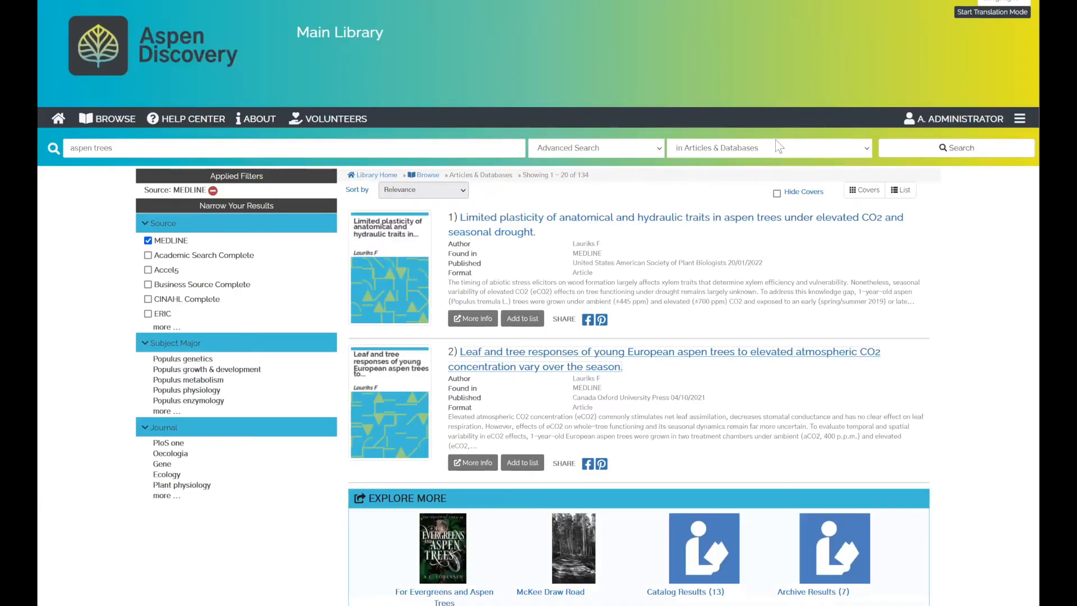
Rerun the "aspen trees" search in the Library Catalog.
click(780, 147)
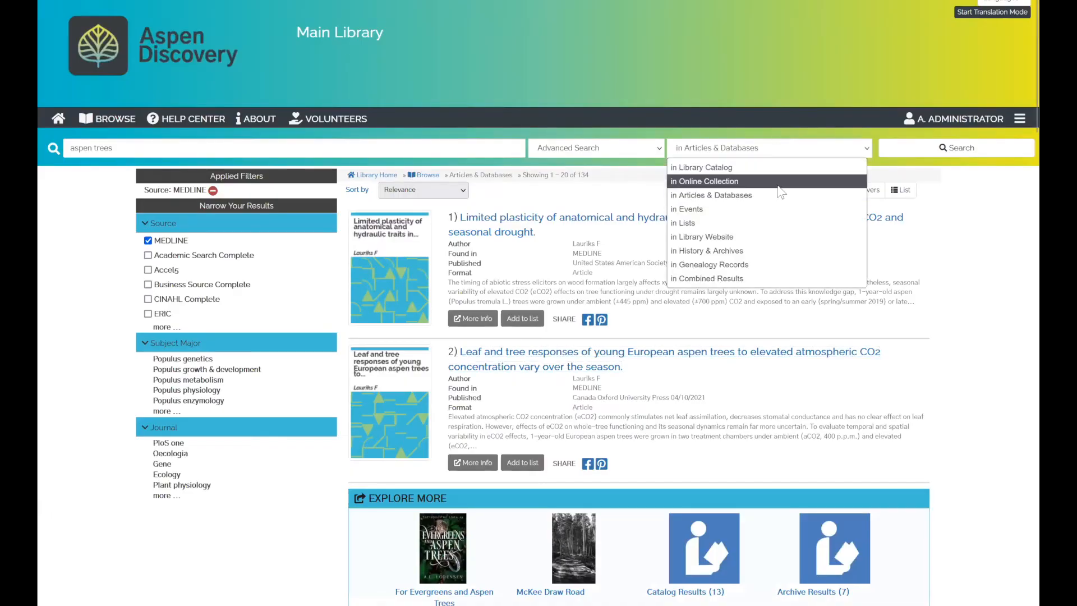
click(762, 167)
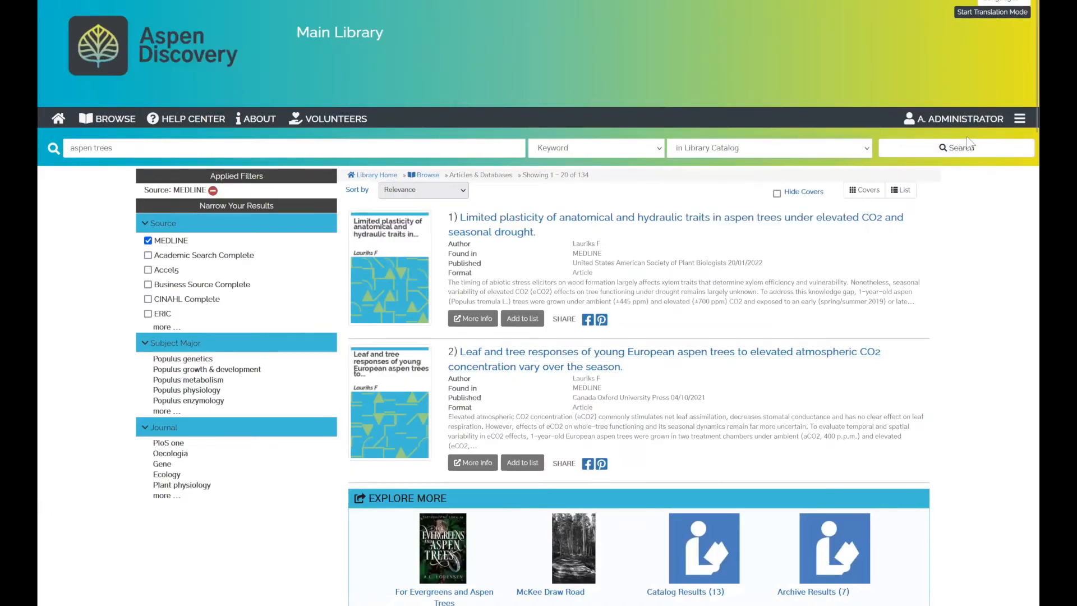
click(962, 150)
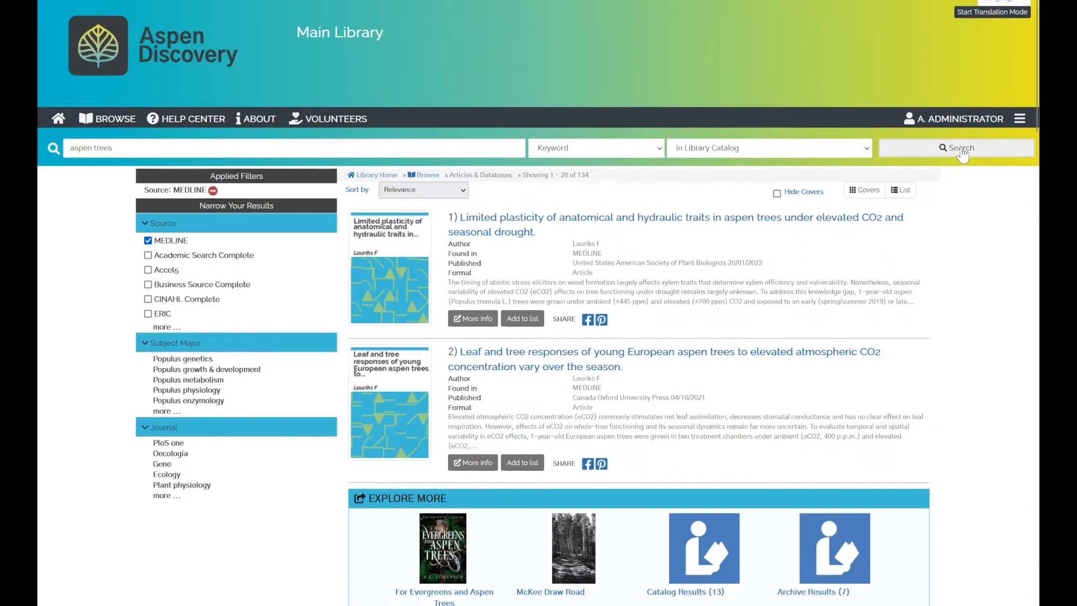
Open the MasterFILE Complete results from Explore More and narrow them to the subject "FORESTS & forestry".
scroll(808, 344, down, 1)
scroll(808, 340, down, 4)
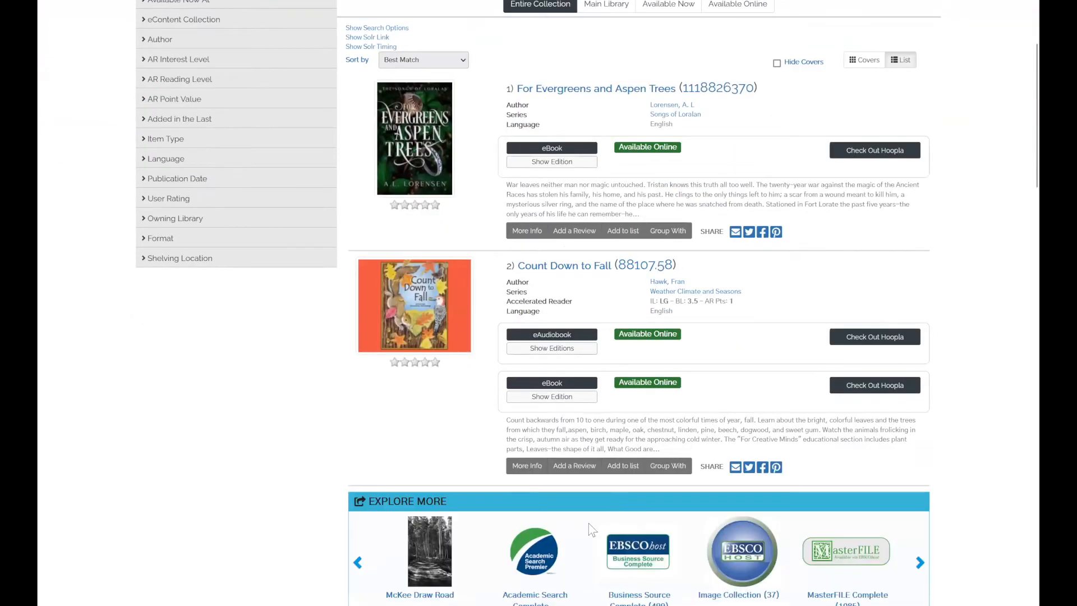
scroll(435, 486, down, 3)
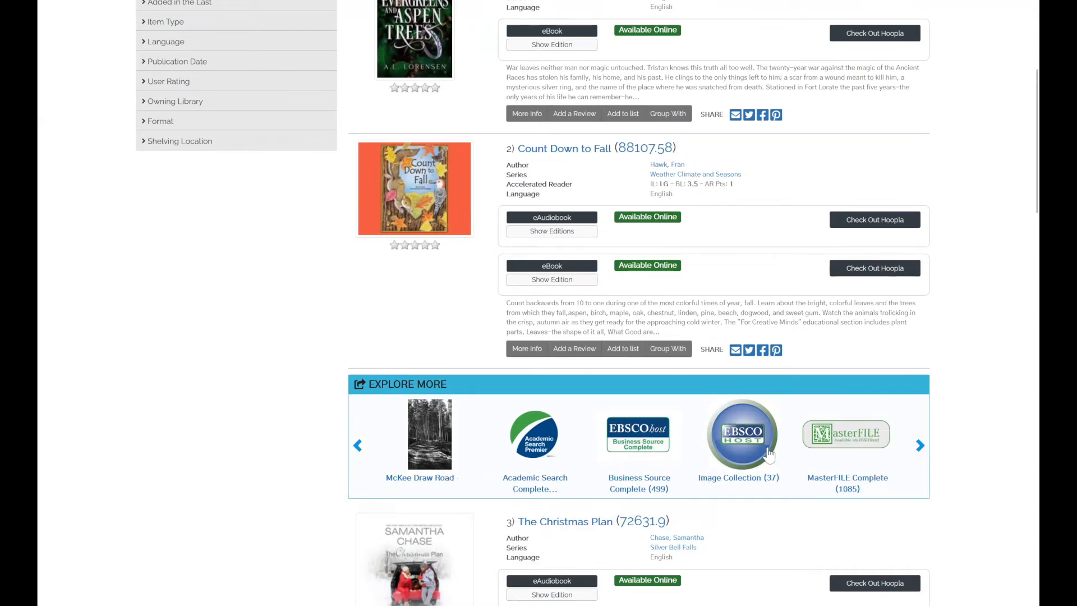
click(857, 446)
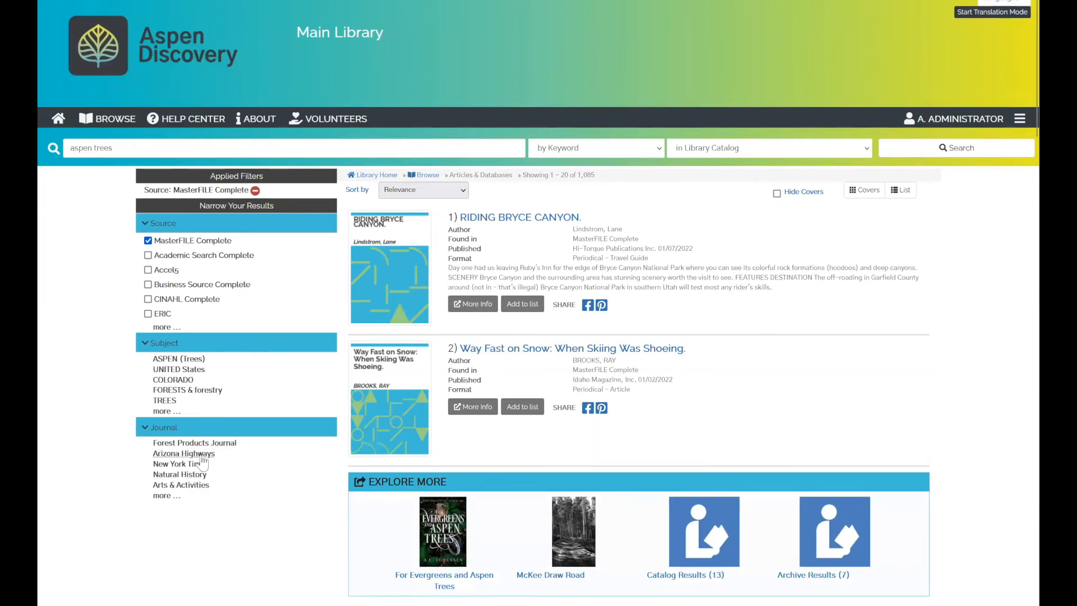
click(207, 393)
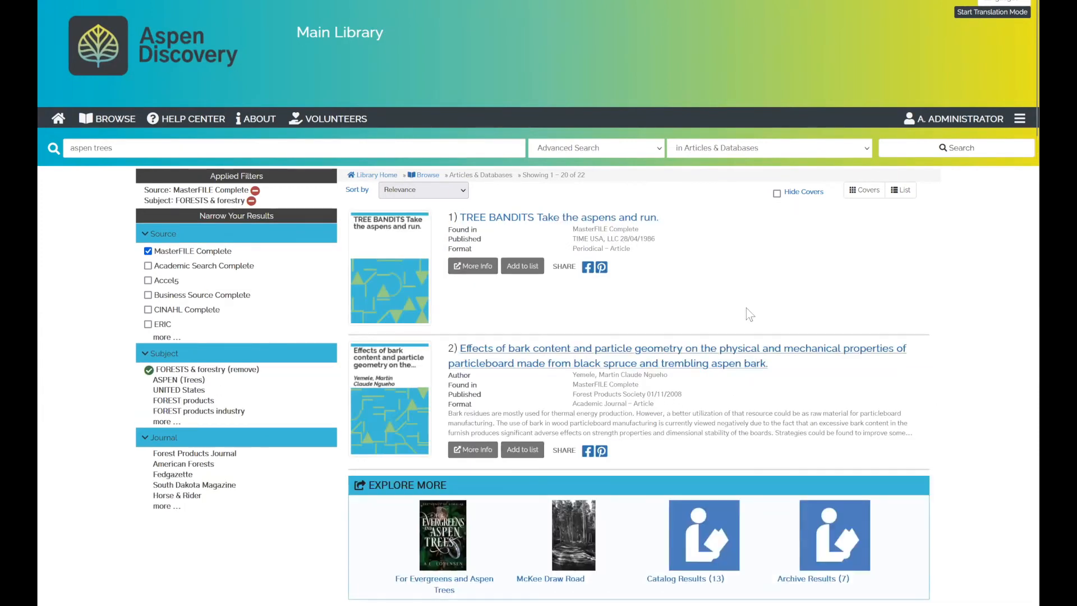
Rerun the "aspen trees" search in Combined Results and look over the Catalog and Articles & Databases results.
click(714, 158)
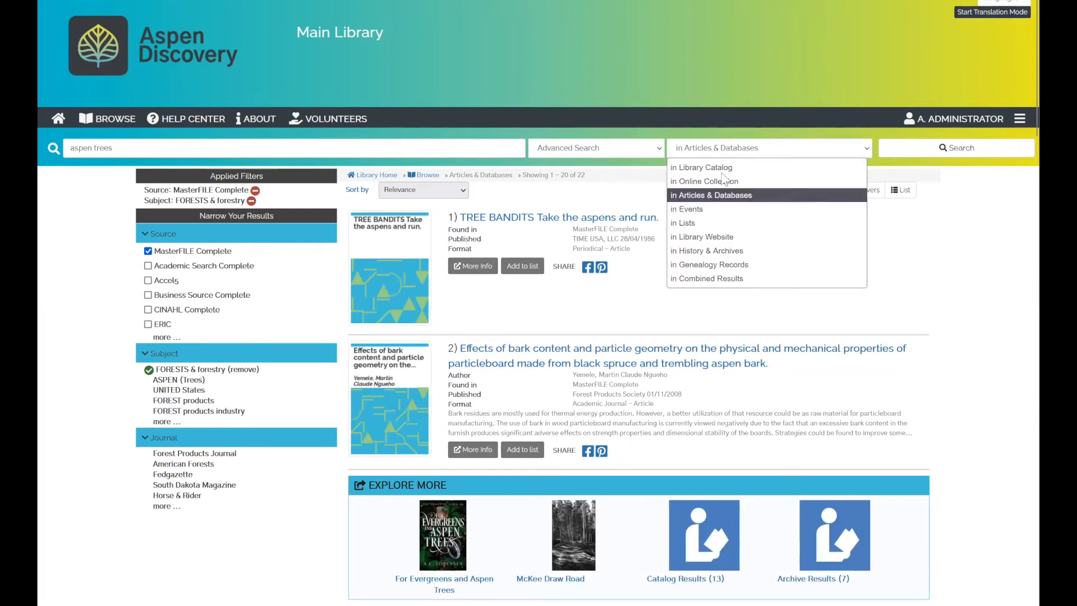
click(739, 281)
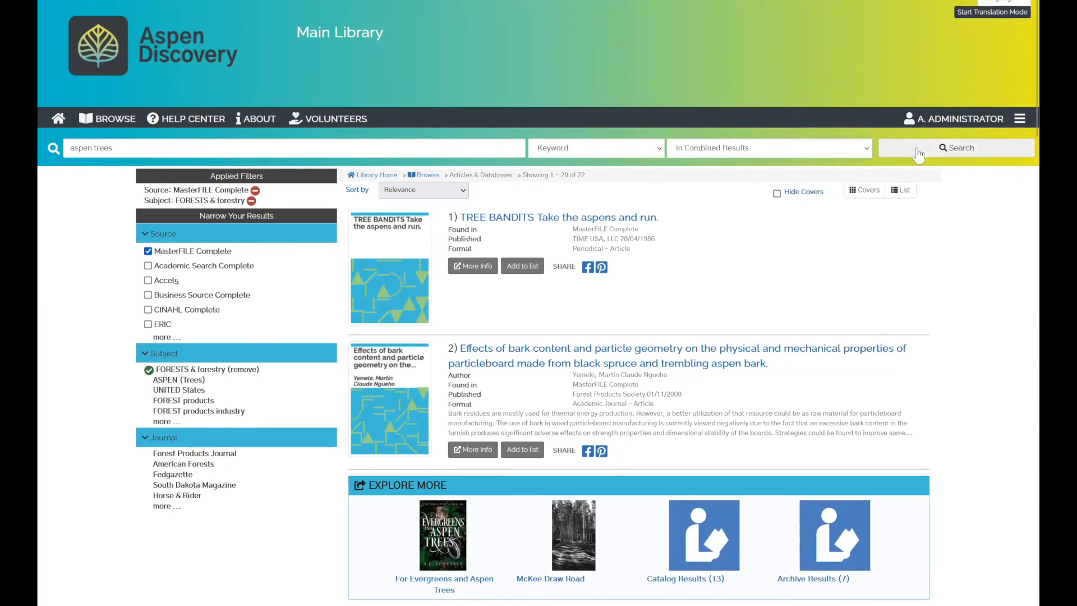
click(920, 149)
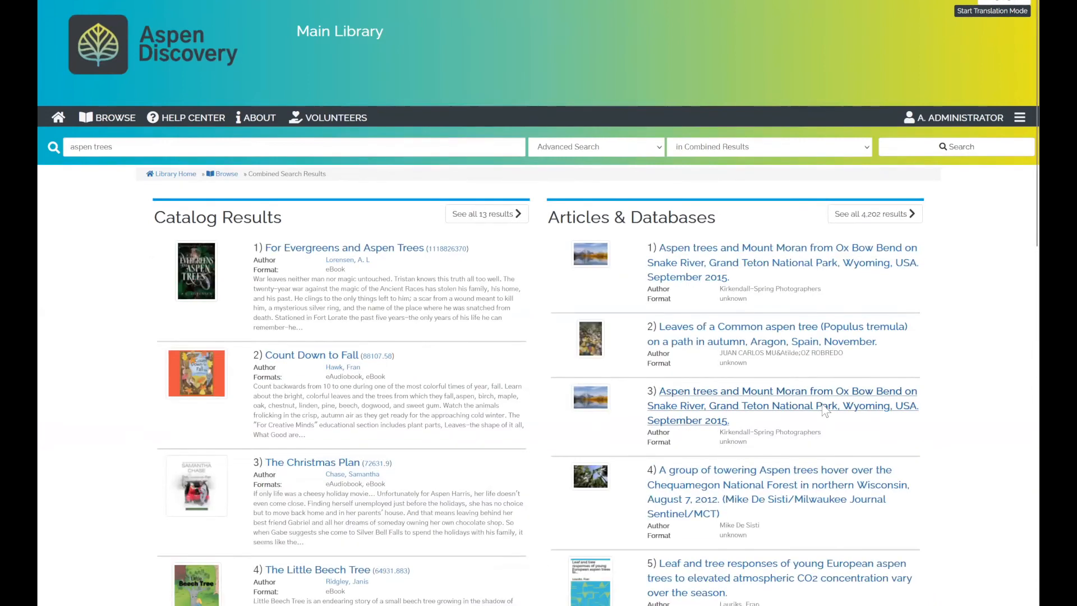
scroll(569, 225, down, 1)
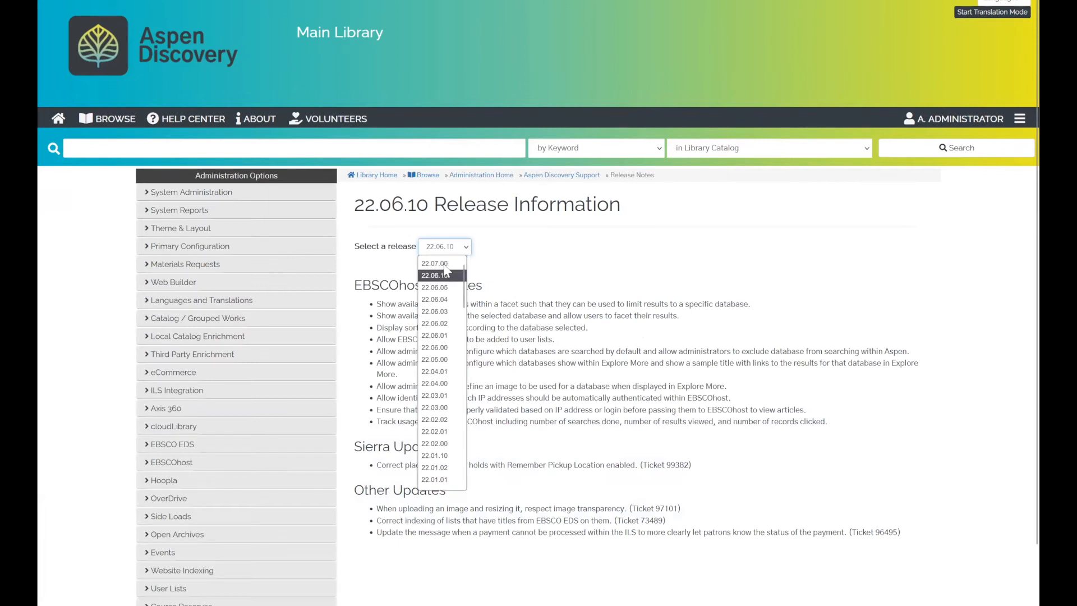
Show the release notes for version 22.07.00 and review the Browse Category Updates.
click(449, 262)
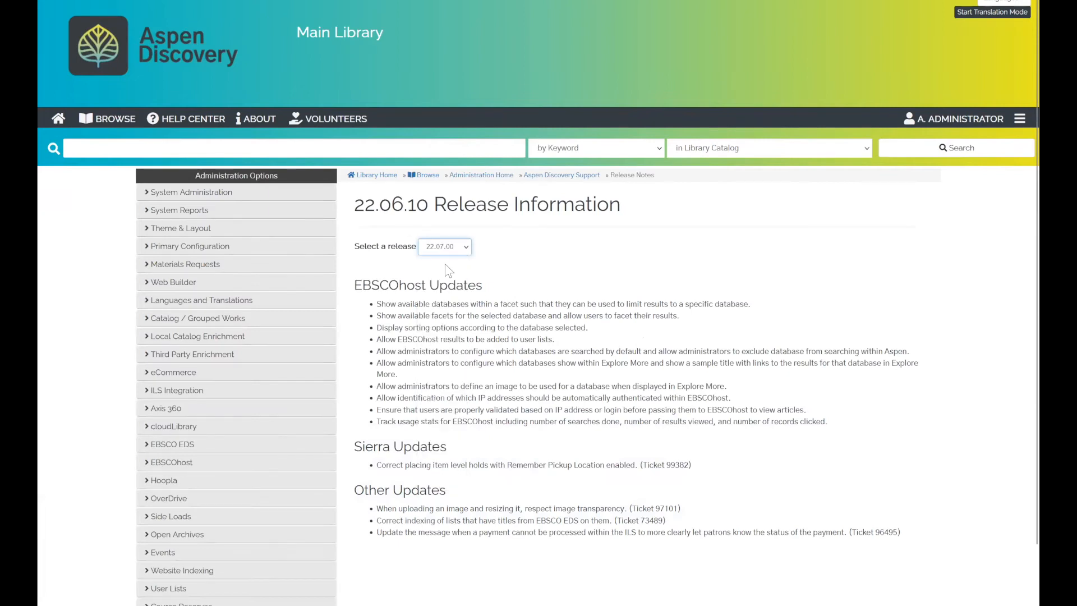
scroll(559, 241, down, 2)
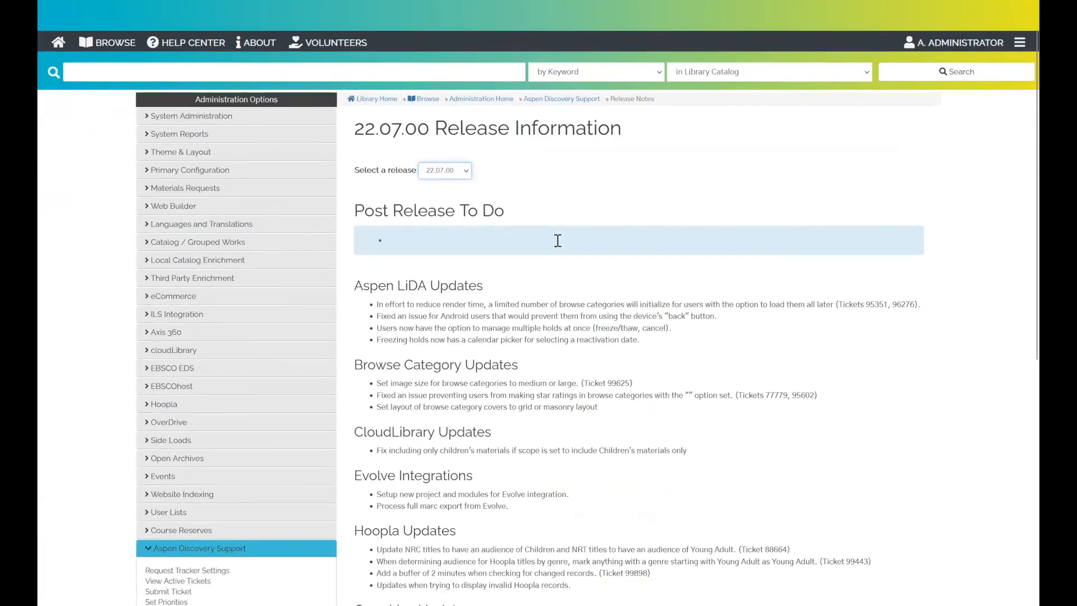
scroll(558, 241, down, 3)
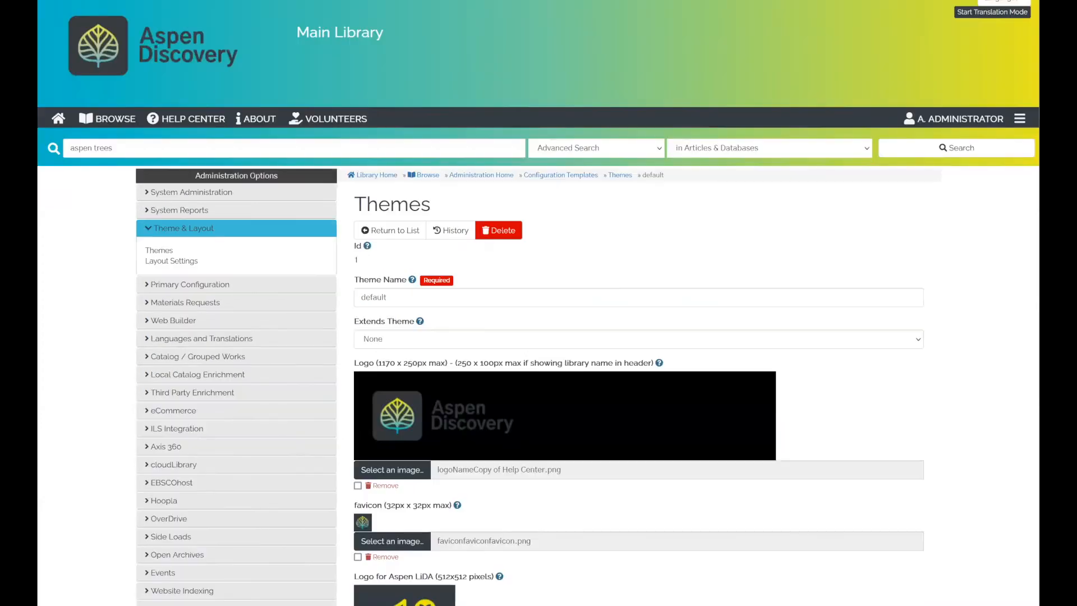
In the default theme's Browse Categories settings, set Browse Category Image Size to Large and check the Browse Image Layout options.
scroll(503, 409, down, 20)
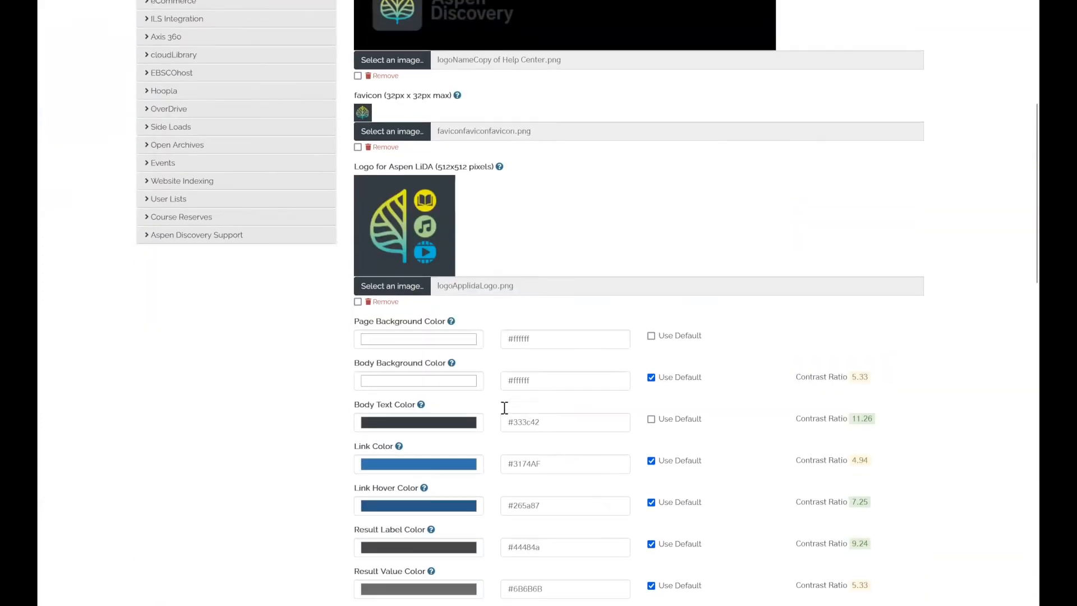
scroll(504, 408, down, 3)
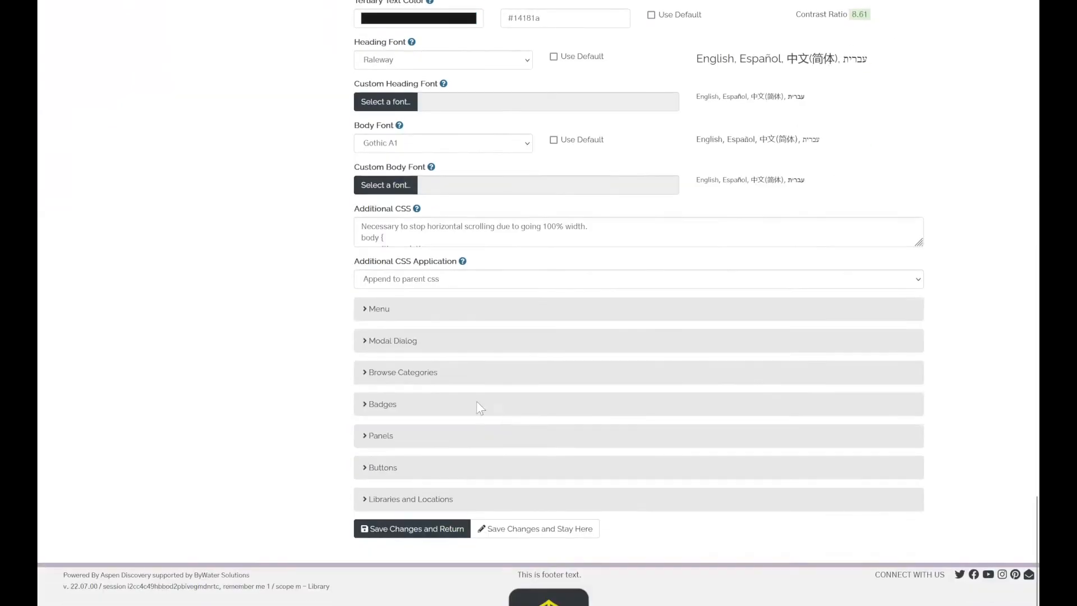
click(432, 373)
scroll(593, 460, down, 7)
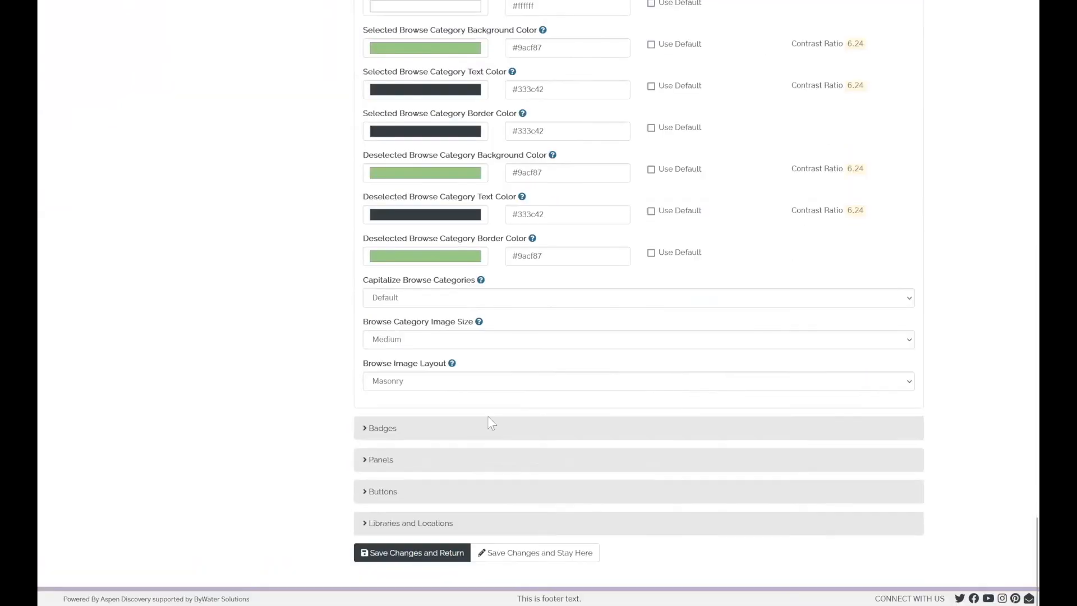
click(446, 345)
click(434, 372)
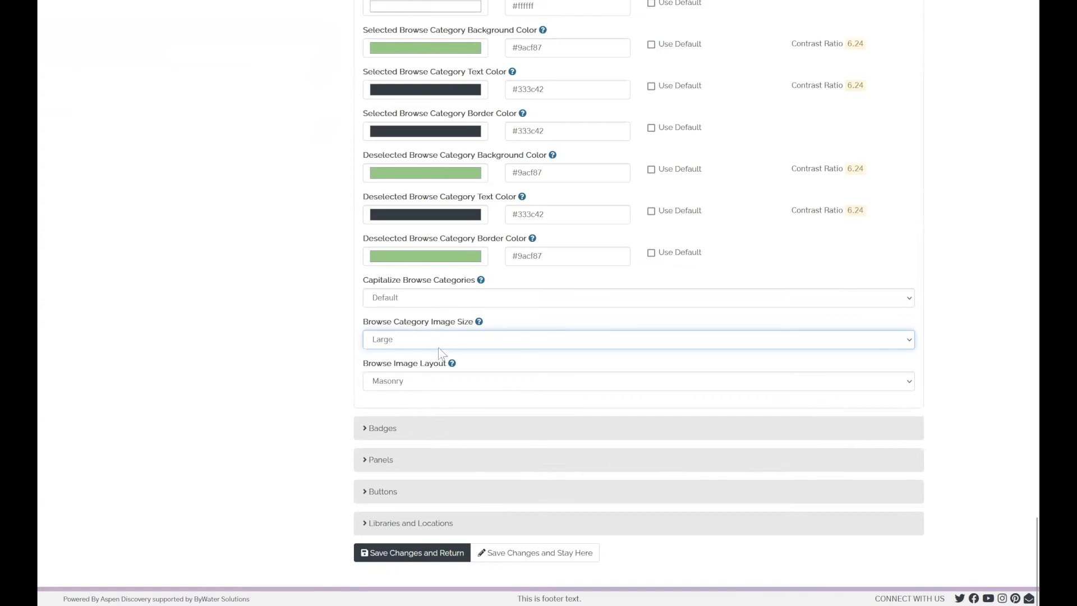
click(443, 383)
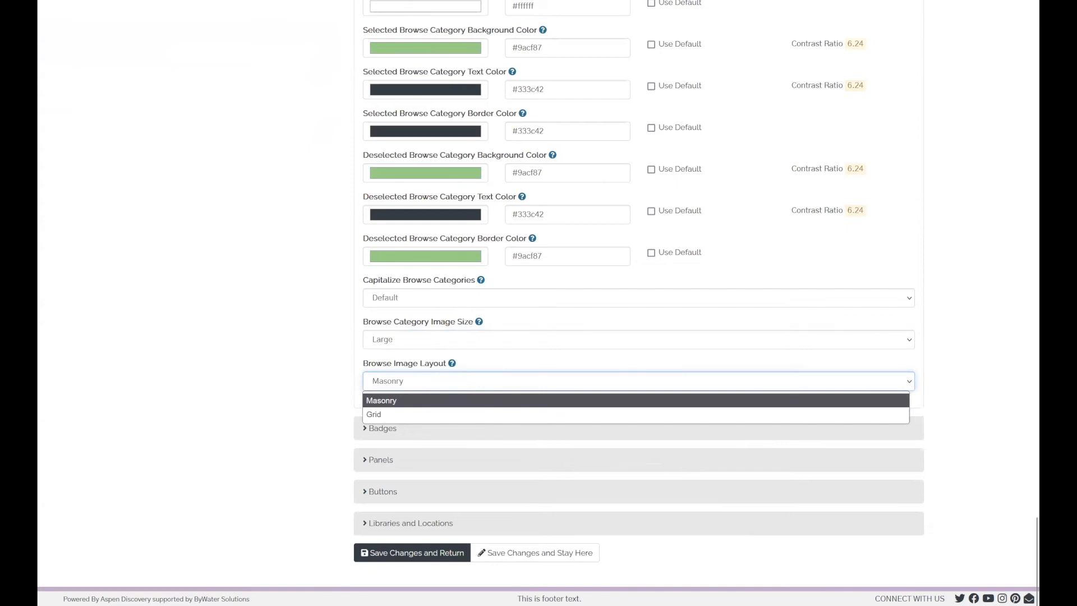
key(Escape)
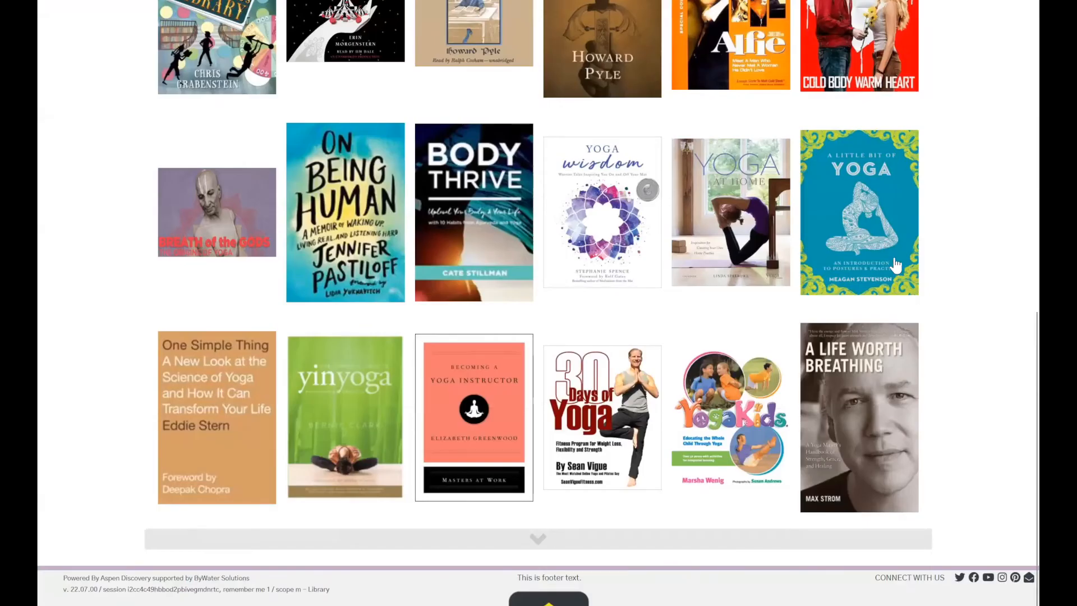
Reload the library home page and look over the Recommended For You covers.
scroll(896, 265, up, 7)
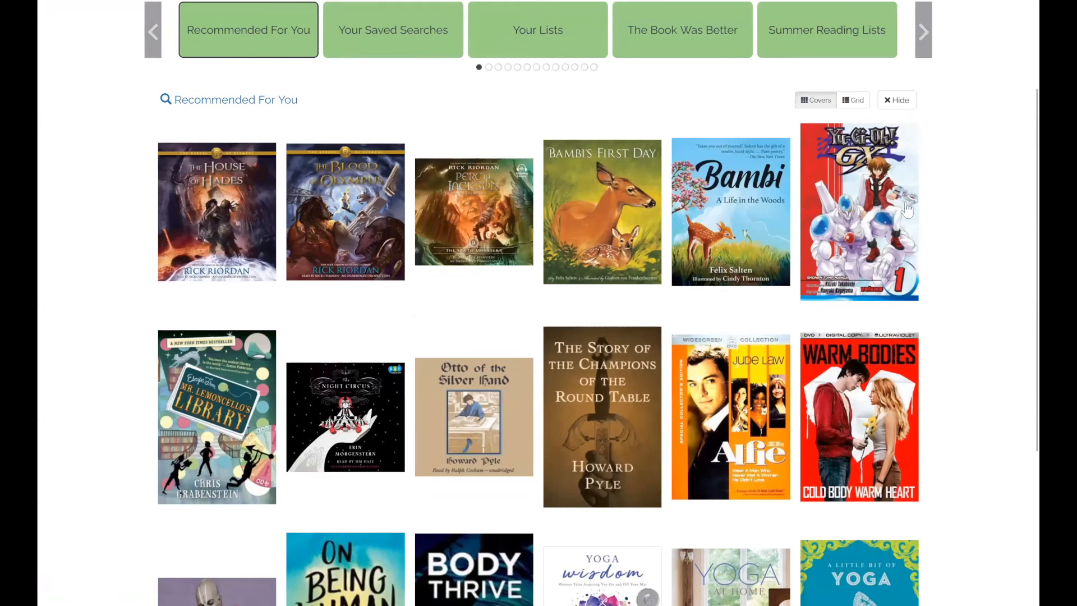
key(F5)
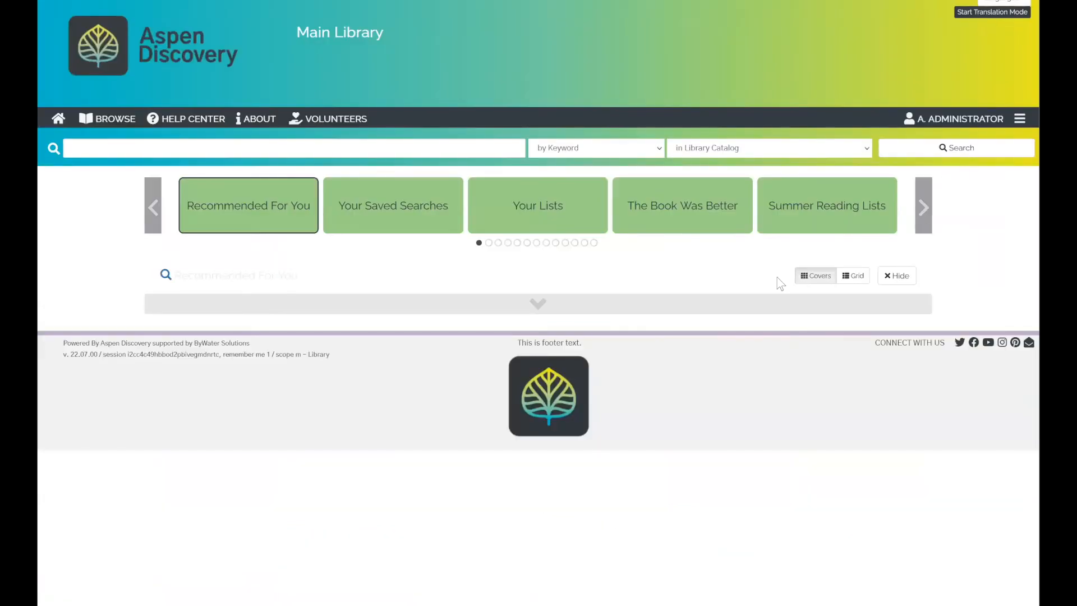
scroll(255, 230, down, 4)
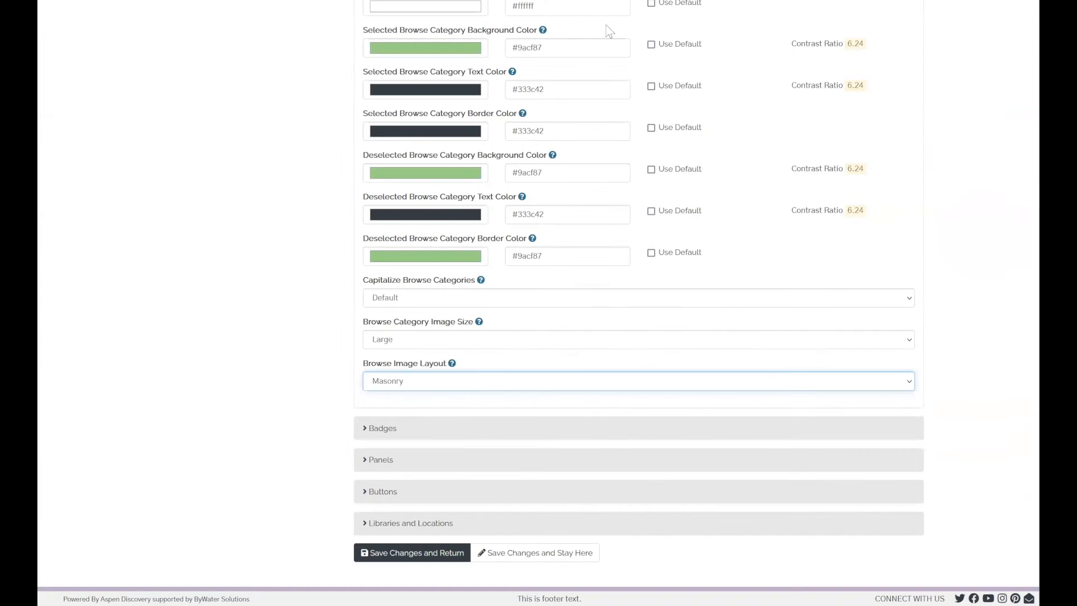
Set the theme's Browse Image Layout to Grid and save the changes while staying in the theme settings.
click(400, 387)
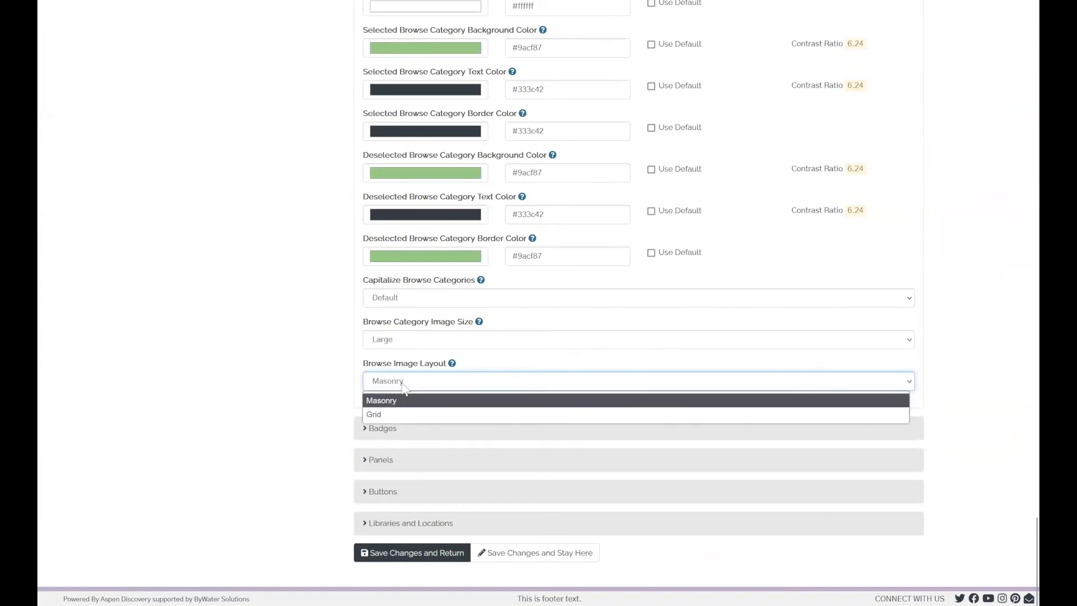
click(397, 418)
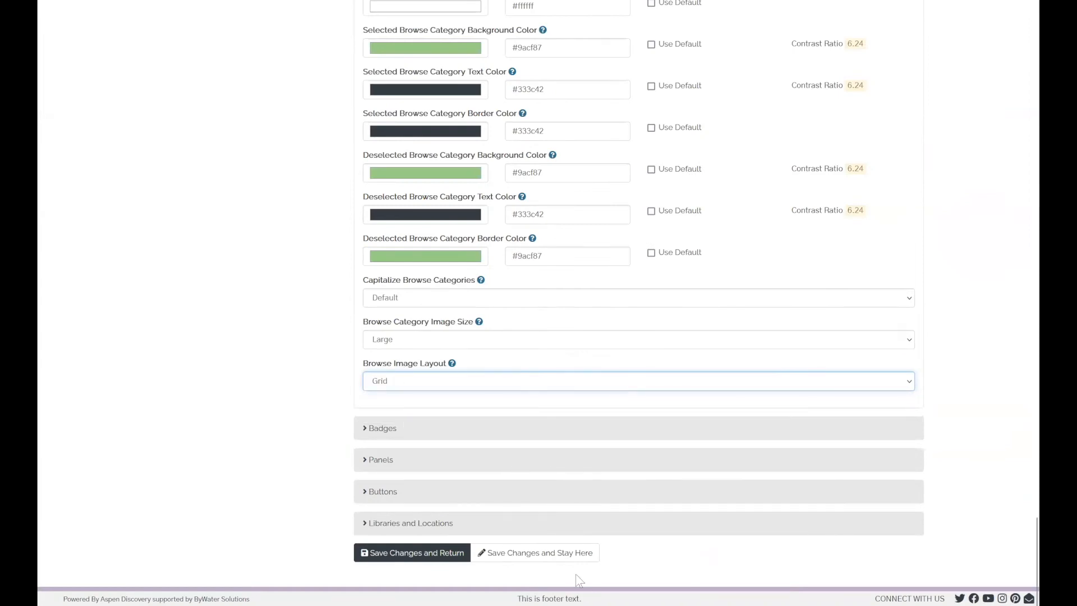
click(512, 556)
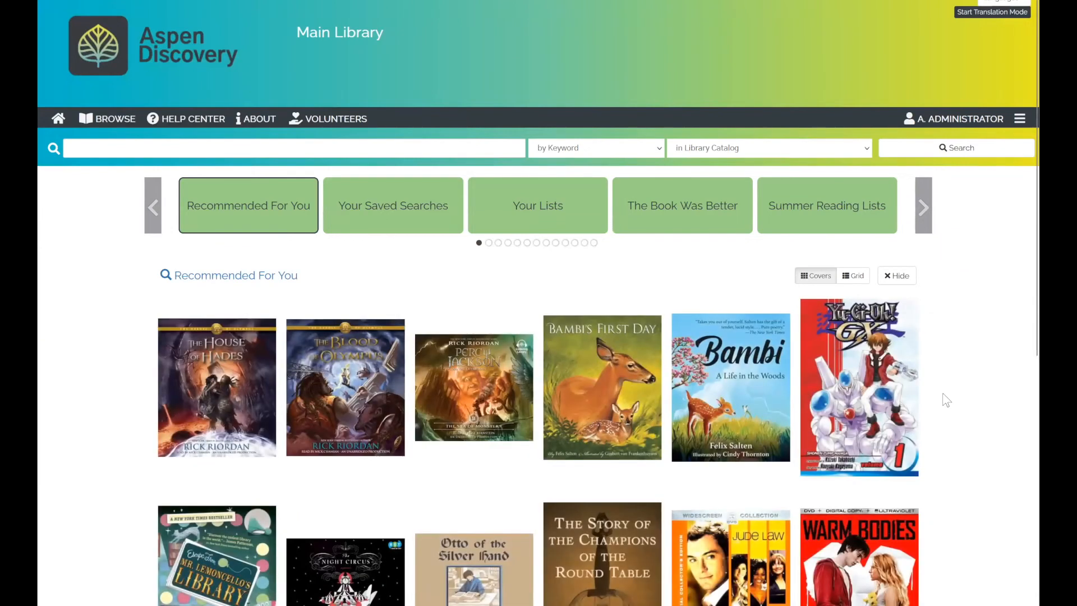
Examine how the Recommended For You covers line up in rows on the library home page.
scroll(546, 171, down, 1)
scroll(536, 140, down, 2)
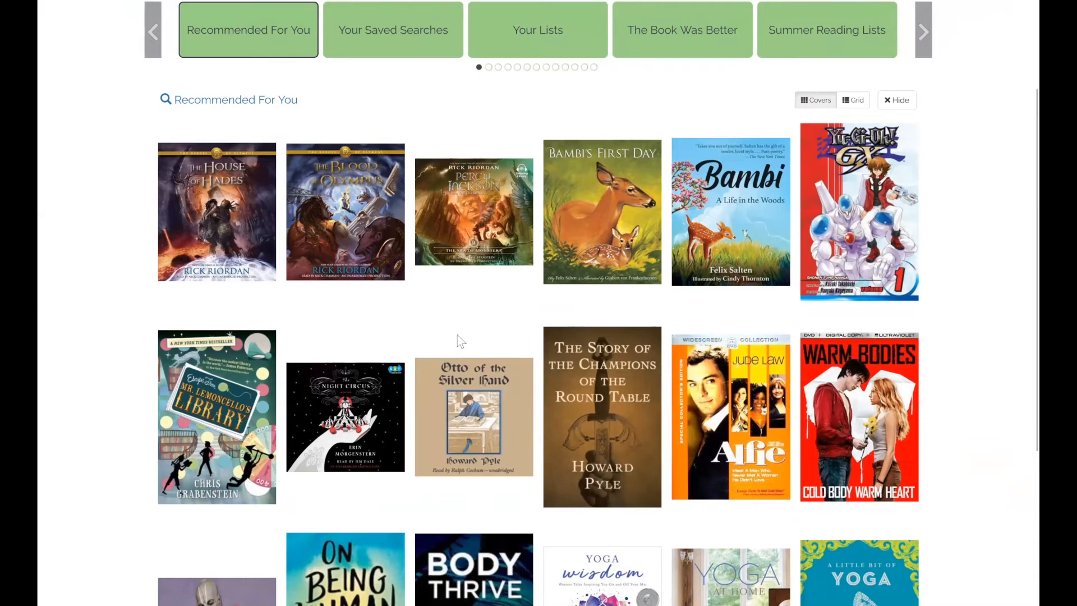
scroll(742, 313, down, 2)
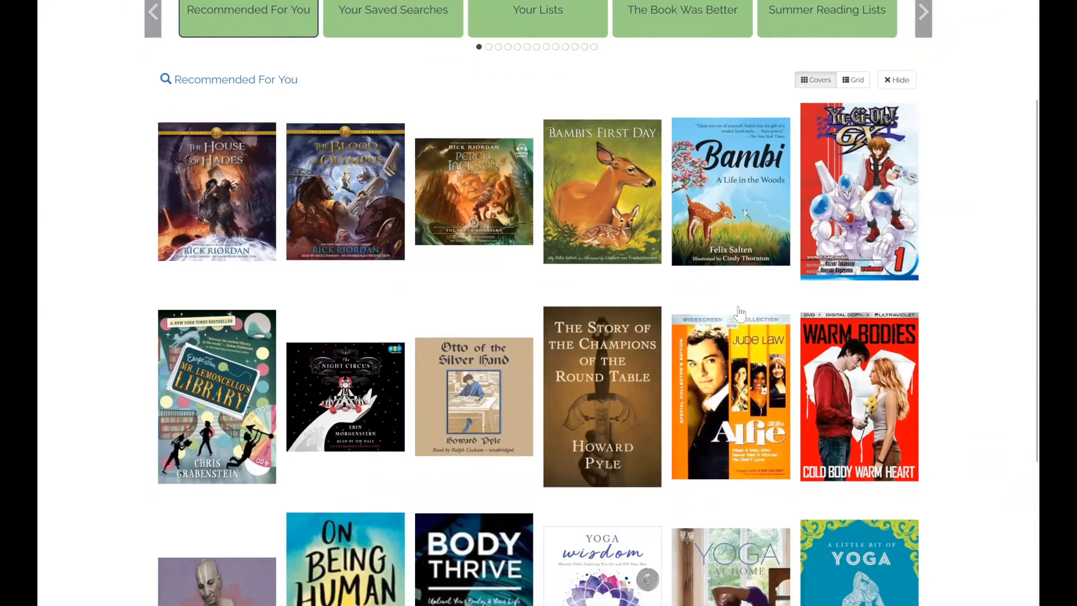
scroll(741, 314, down, 2)
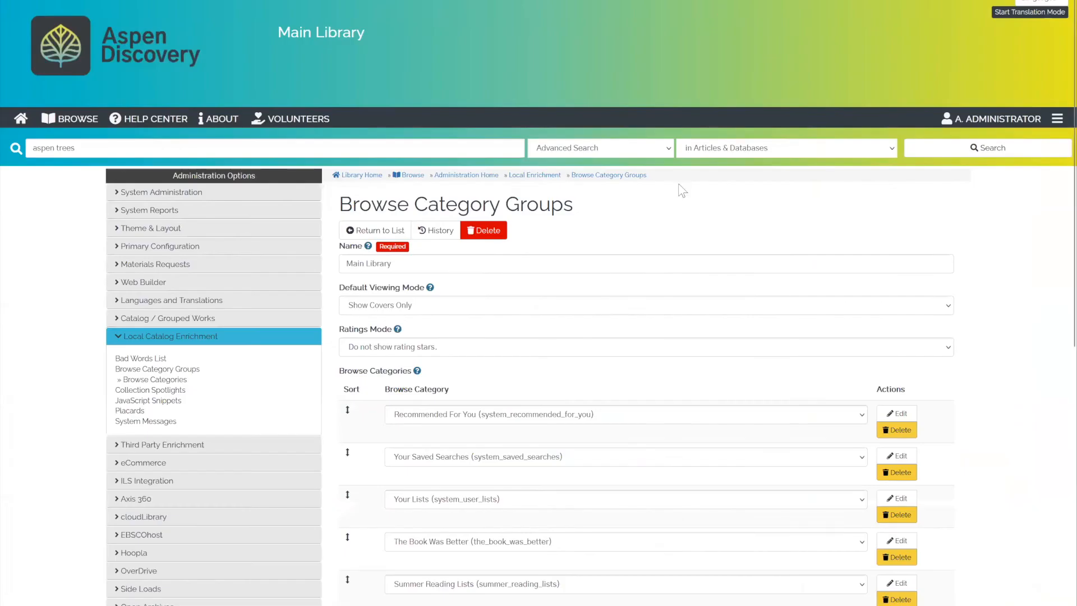
Check the Ratings Mode options of the Main Library browse category group and view the home page covers again.
click(516, 346)
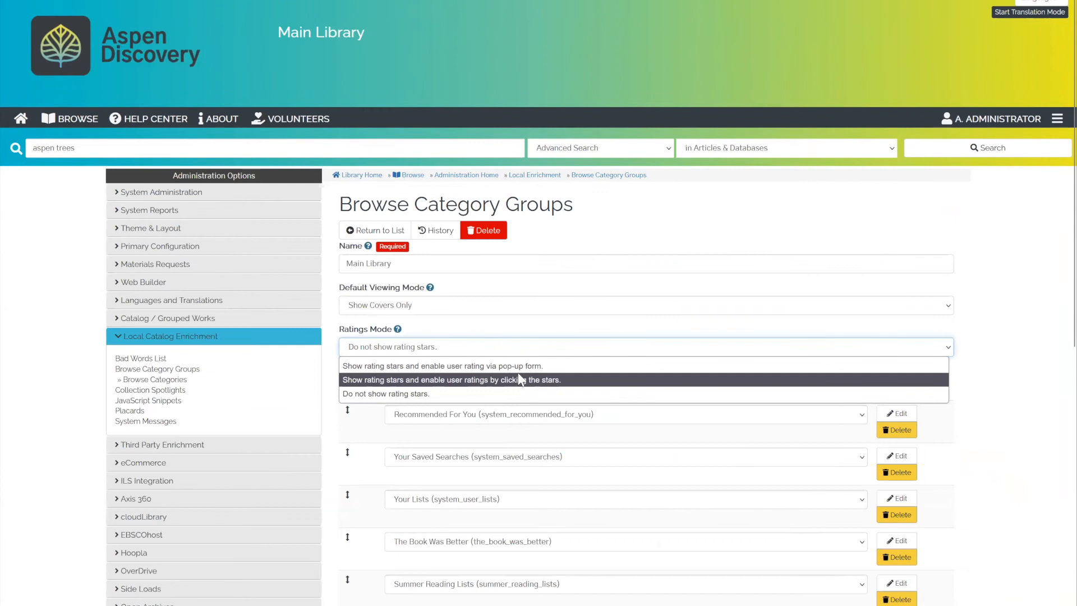
click(642, 232)
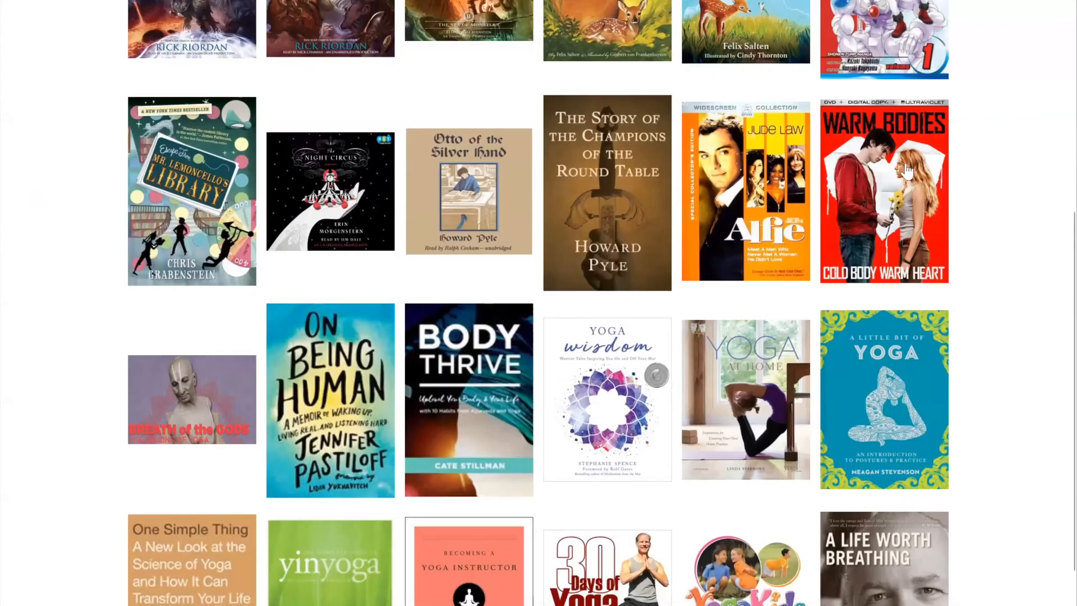
scroll(909, 170, up, 5)
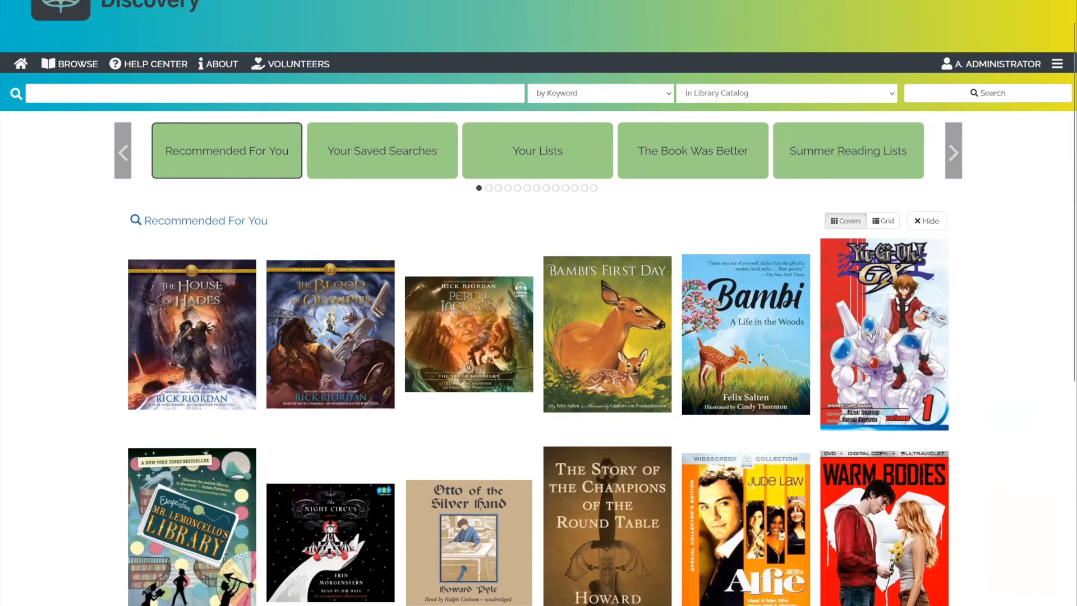
Go to Aspen Discovery Administration and open the ILS Integration Indexing Profiles.
click(1057, 63)
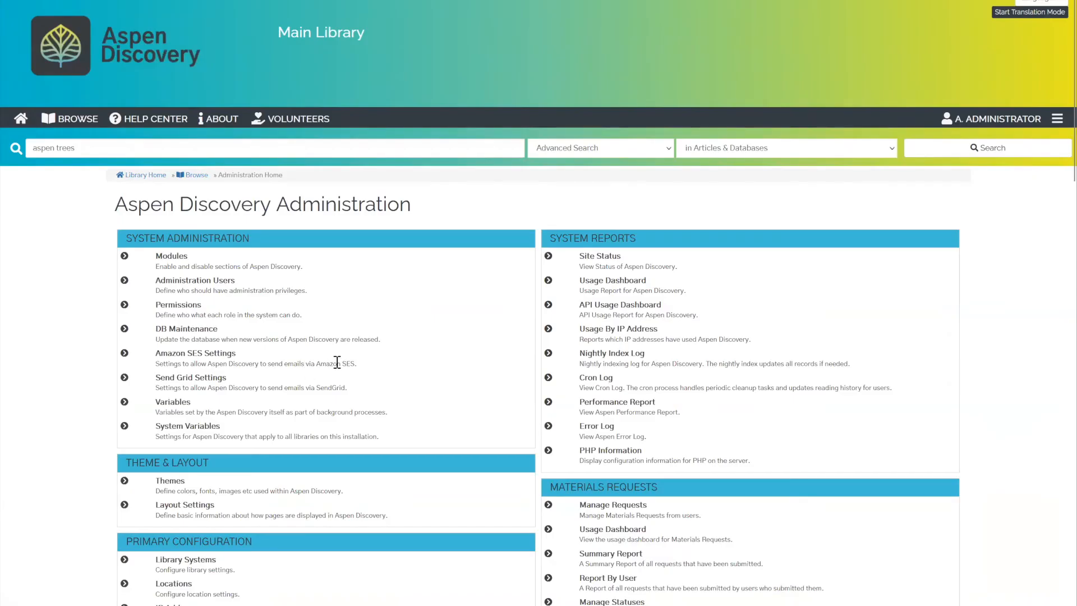
scroll(348, 361, down, 8)
scroll(347, 359, down, 6)
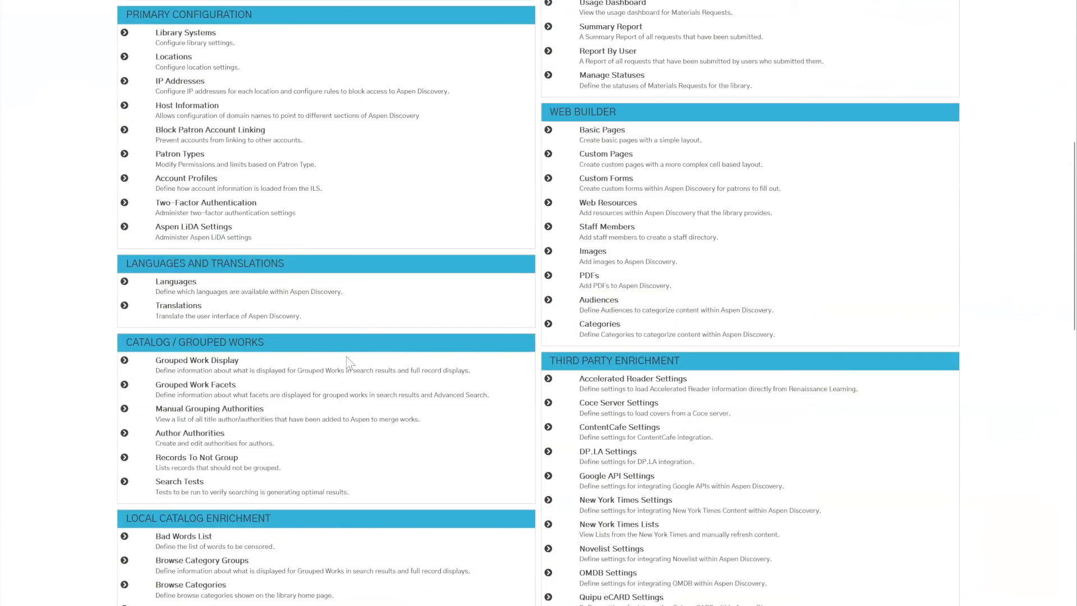
scroll(348, 362, down, 4)
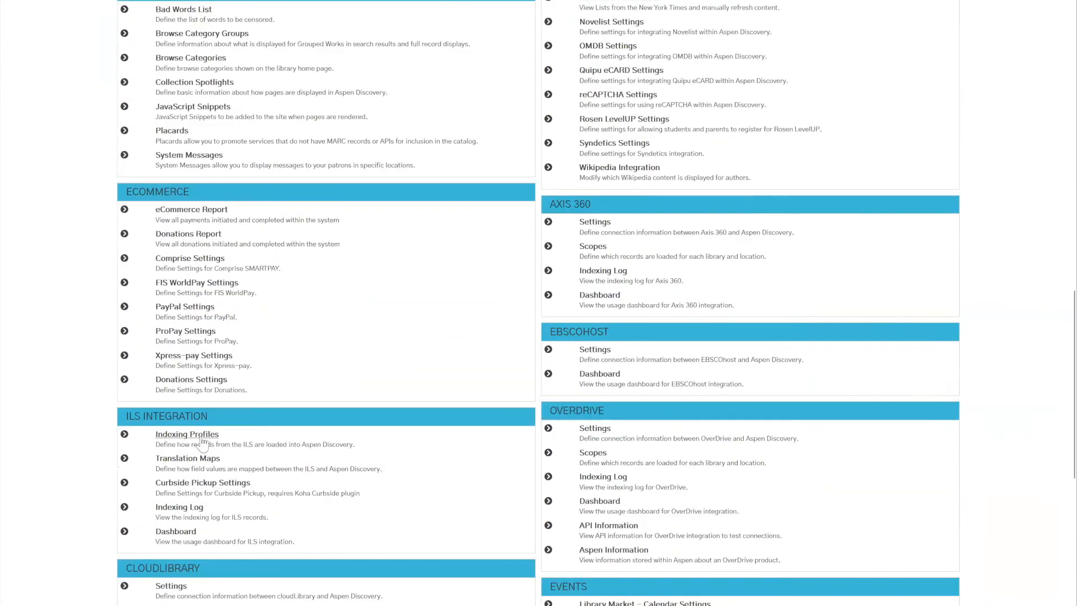
click(202, 438)
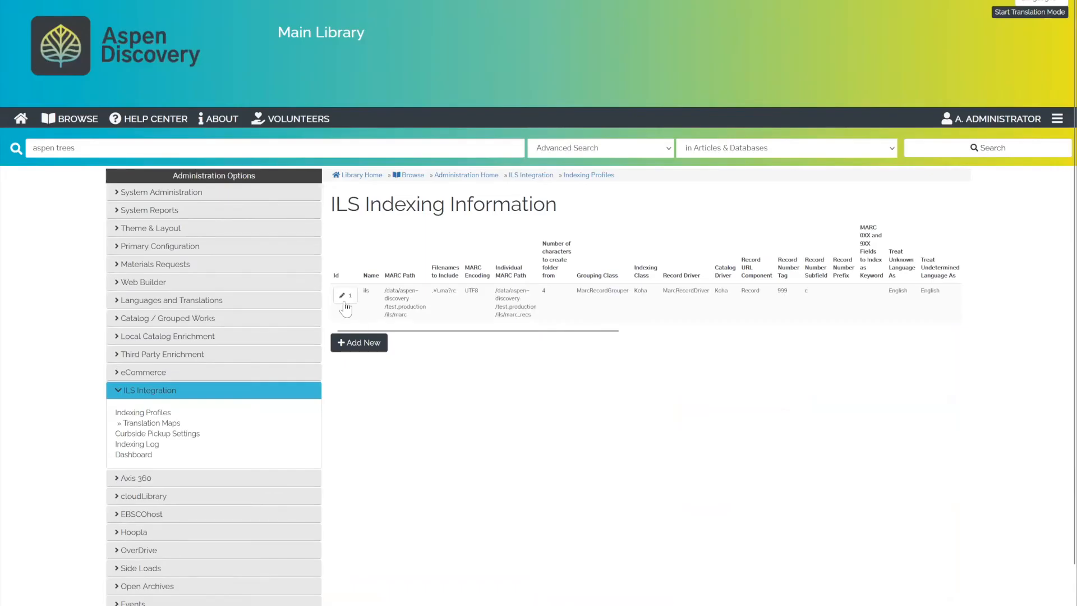
In the ils indexing profile, enter 903ab:901a as the MARC 0XX and 9XX Fields to Index as Keyword.
scroll(738, 418, down, 5)
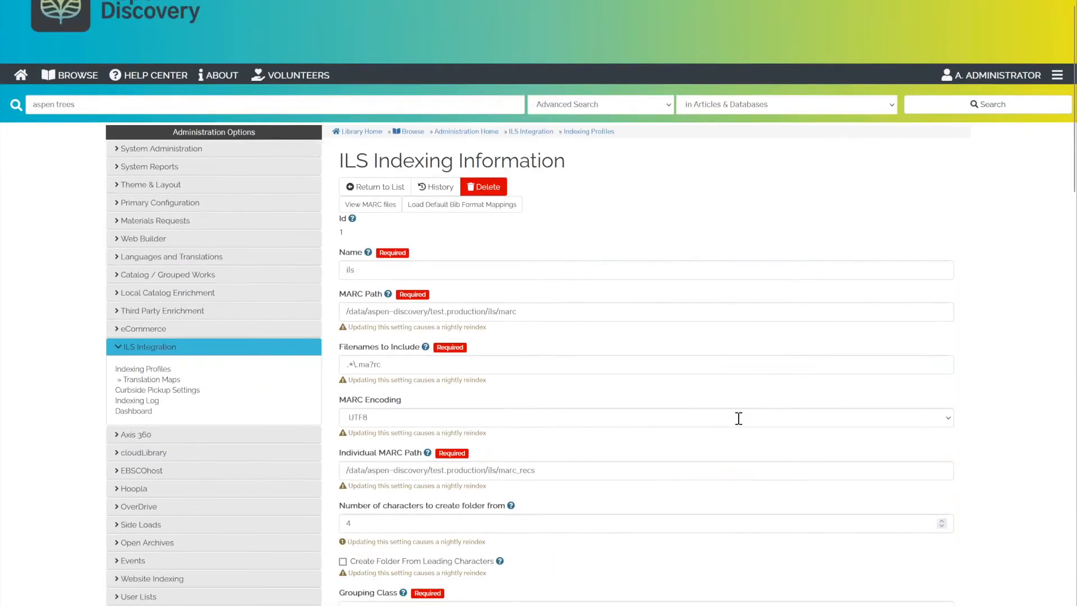
scroll(737, 417, down, 5)
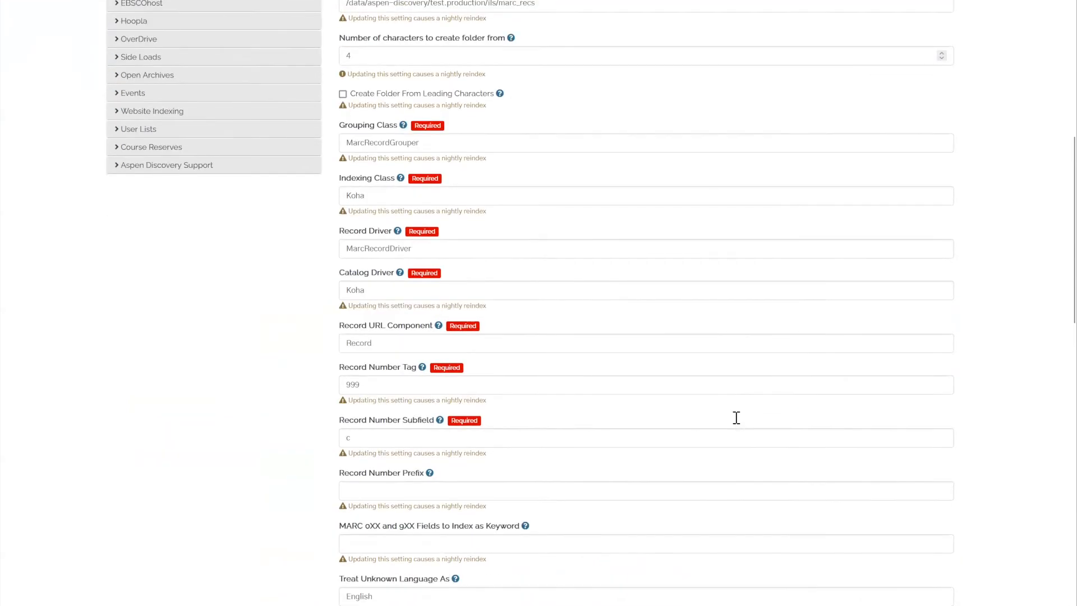
scroll(735, 416, down, 6)
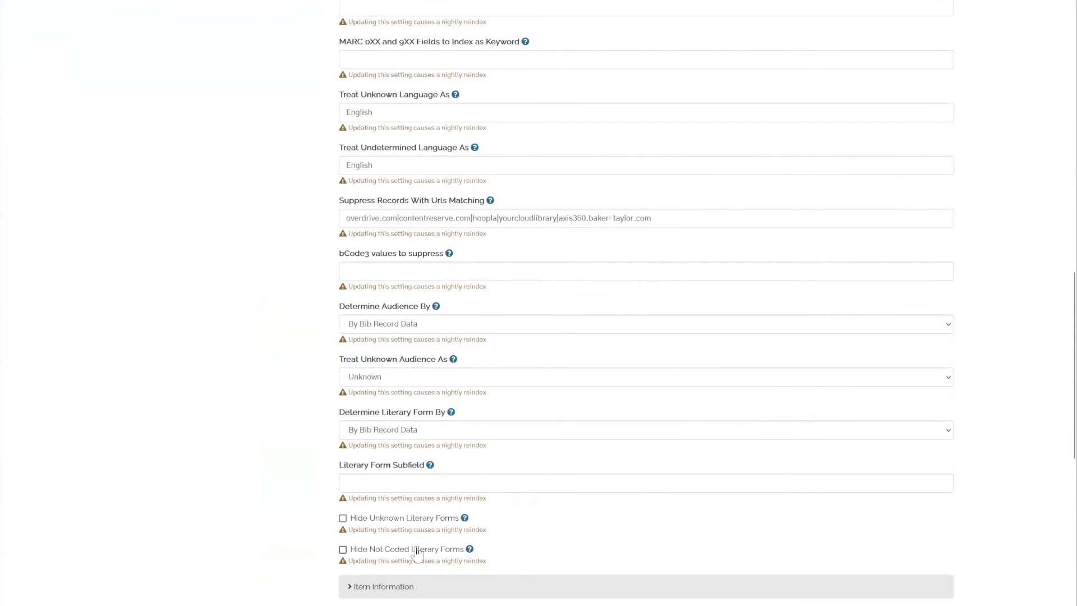
scroll(402, 548, up, 3)
click(380, 231)
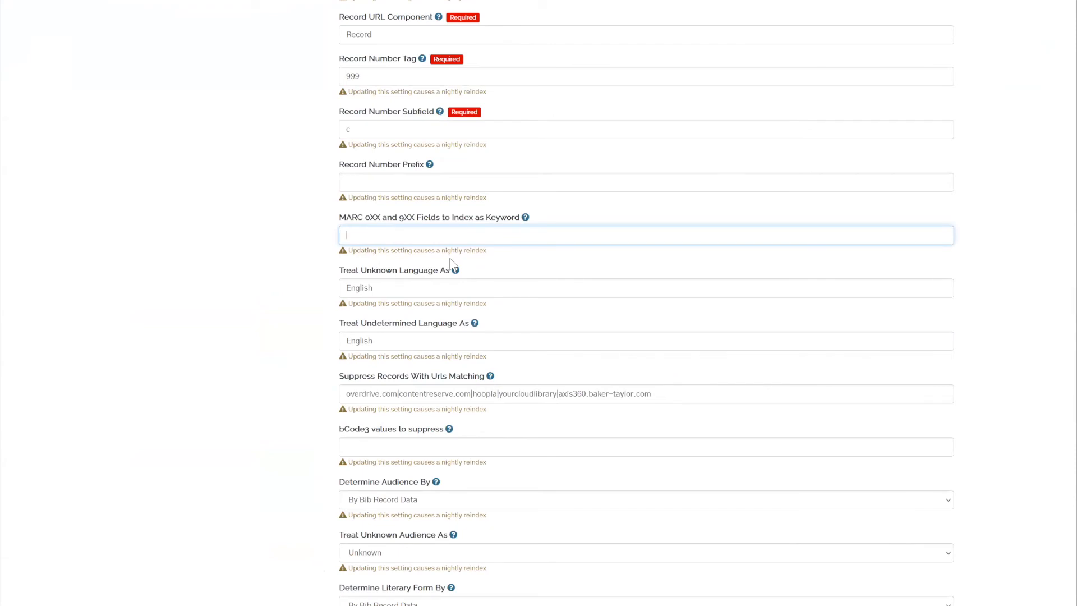
text(903b)
key(BackSpace)
text(ab:901a)
click(702, 222)
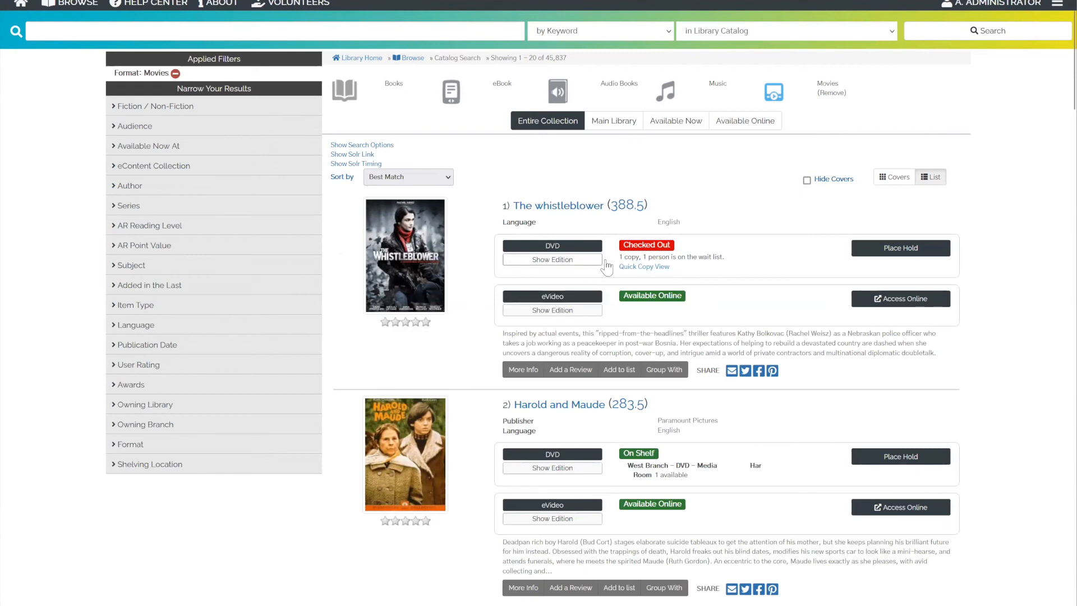
In the Movies search results, show the DVD edition of The whistleblower and open its record to view the closed-captioning icon.
click(572, 263)
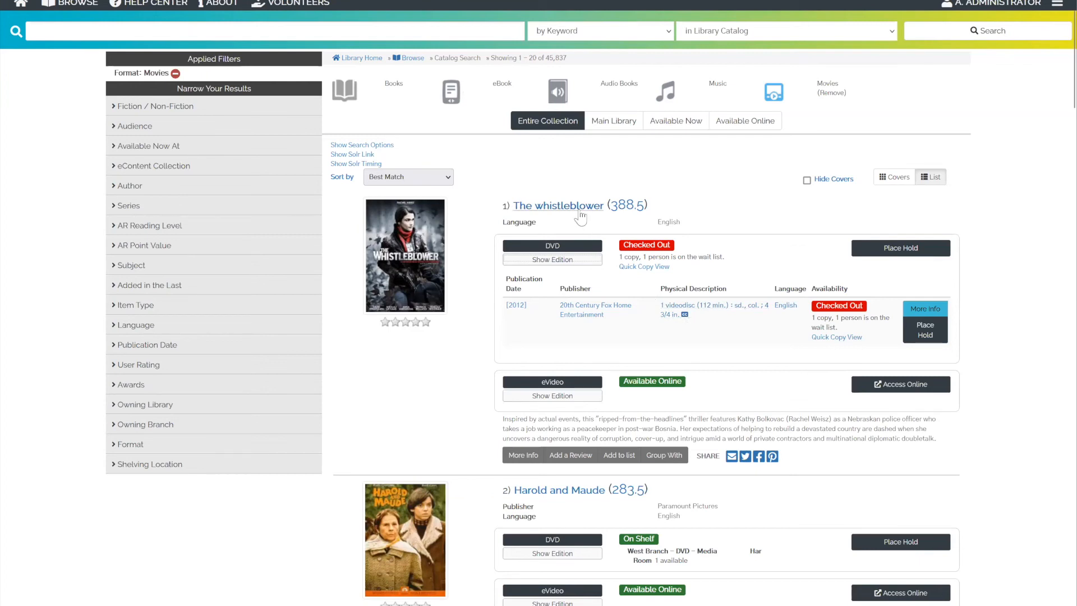
click(576, 312)
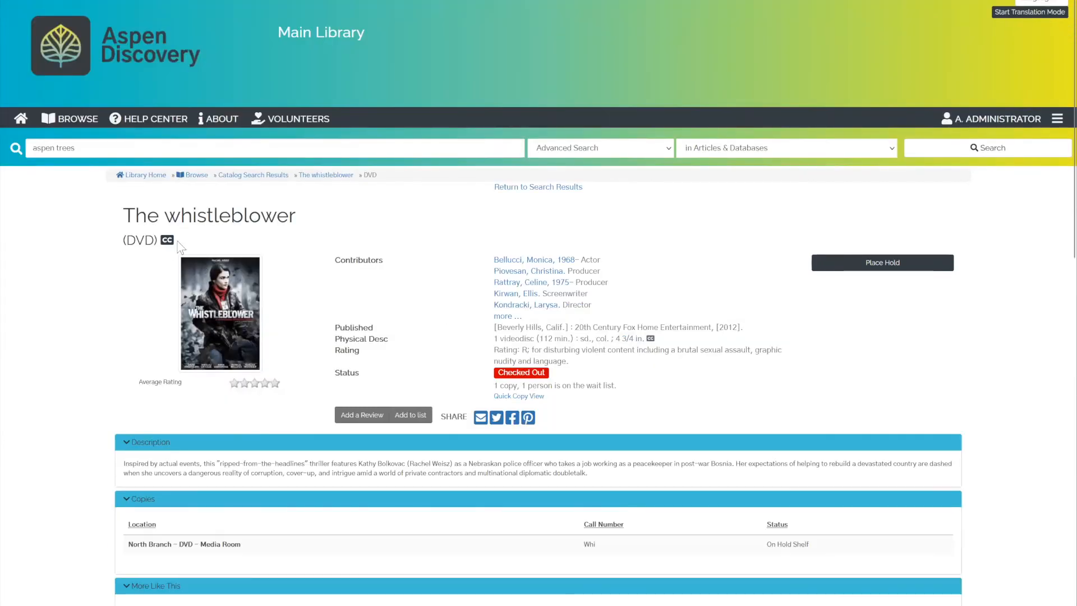